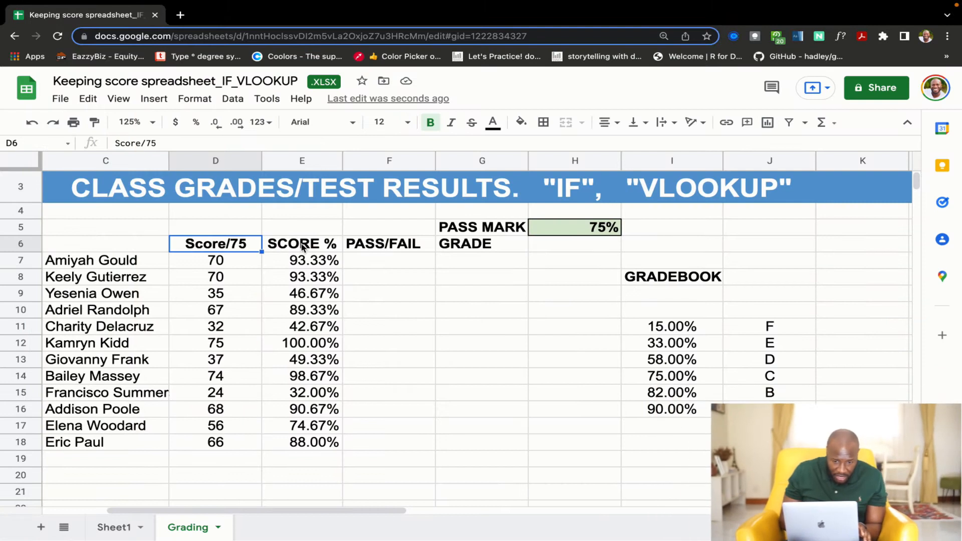
- Clear the existing SCORE % formulas from cells E7:E18
left_click(307, 264)
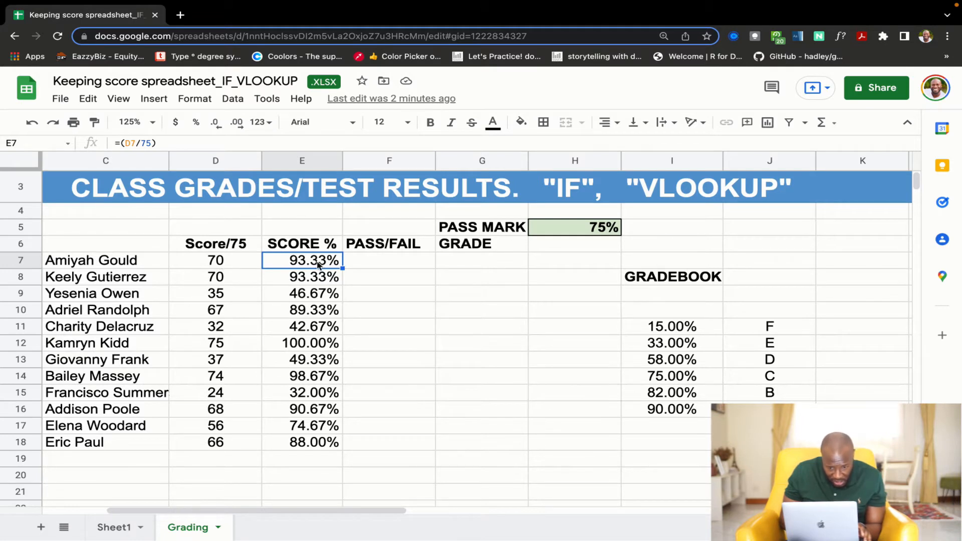
left_click_drag(301, 266, 289, 445)
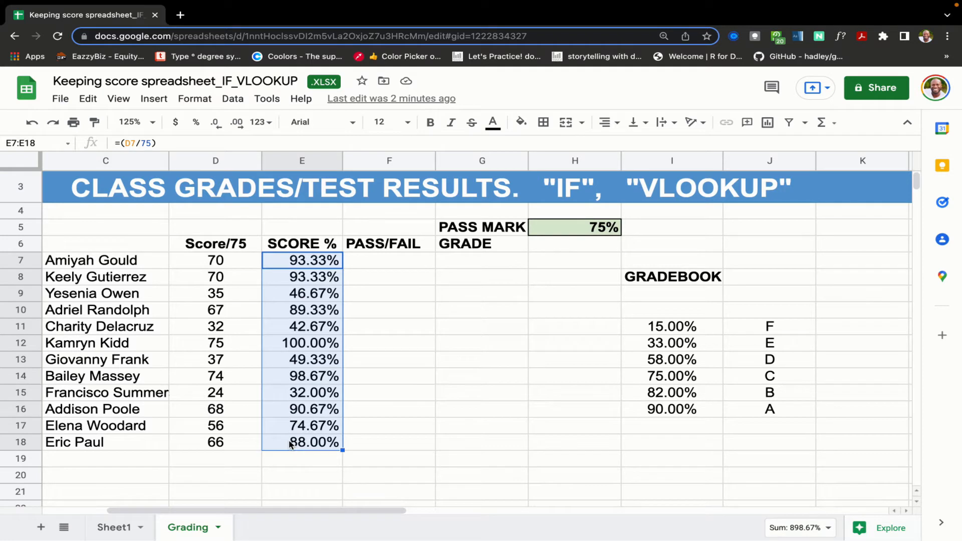
key("Delete")
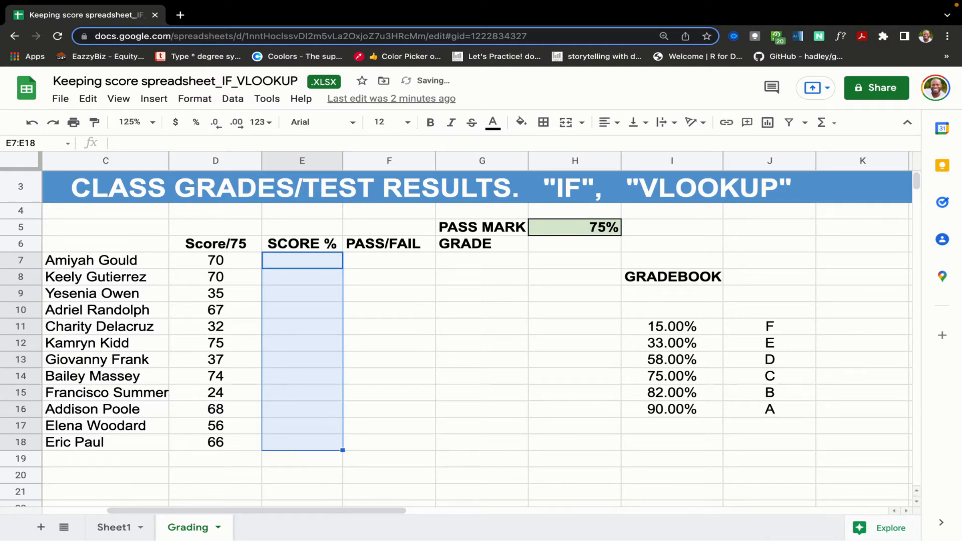
- Enter =D7/75 in E7 and accept the suggested autofill for the remaining SCORE % cells down to E18
left_click(284, 260)
type("=")
left_click(219, 261)
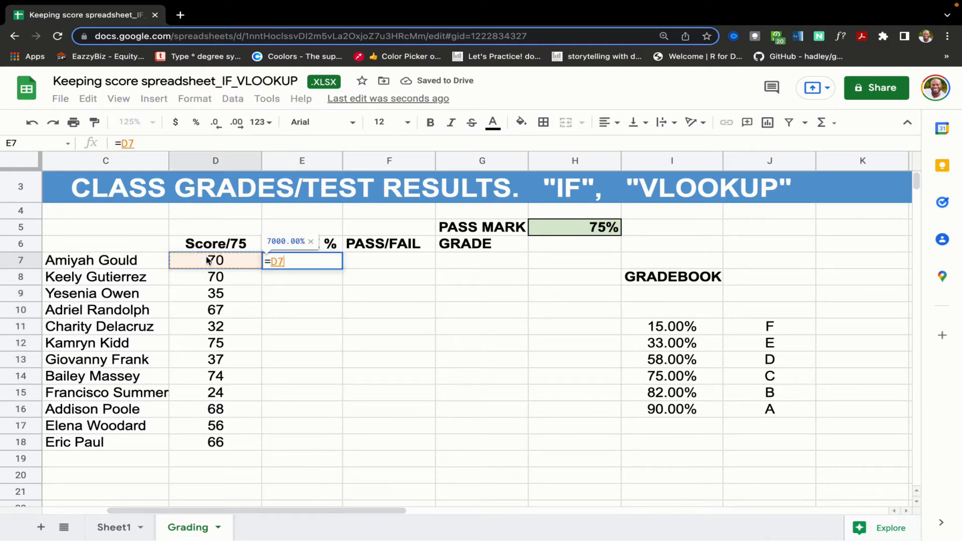
type(".")
key("BackSpace")
type("/75")
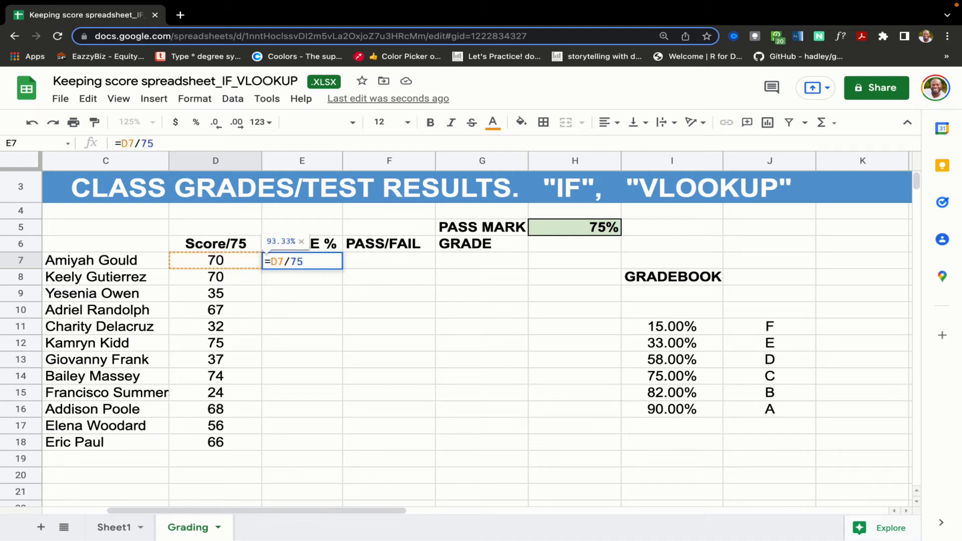
key("Return")
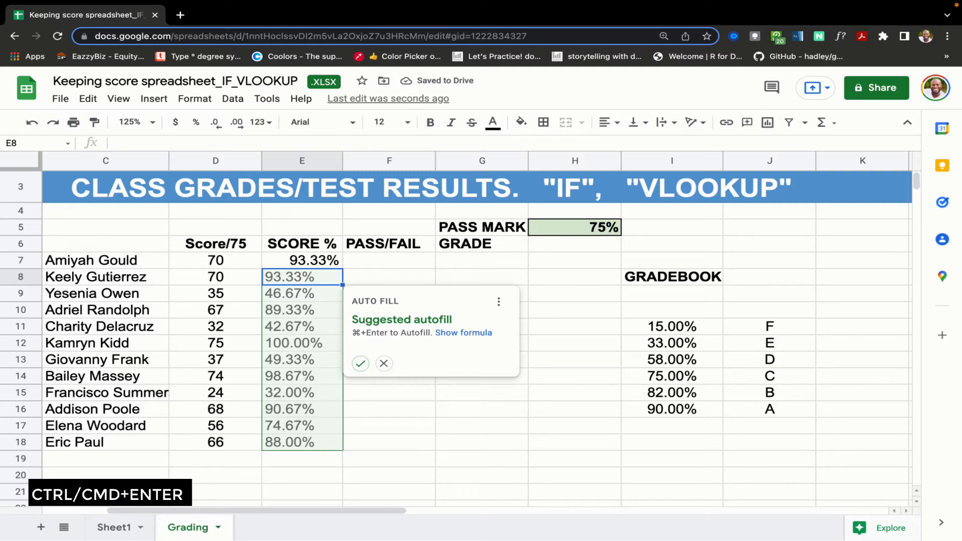
key("super+Return")
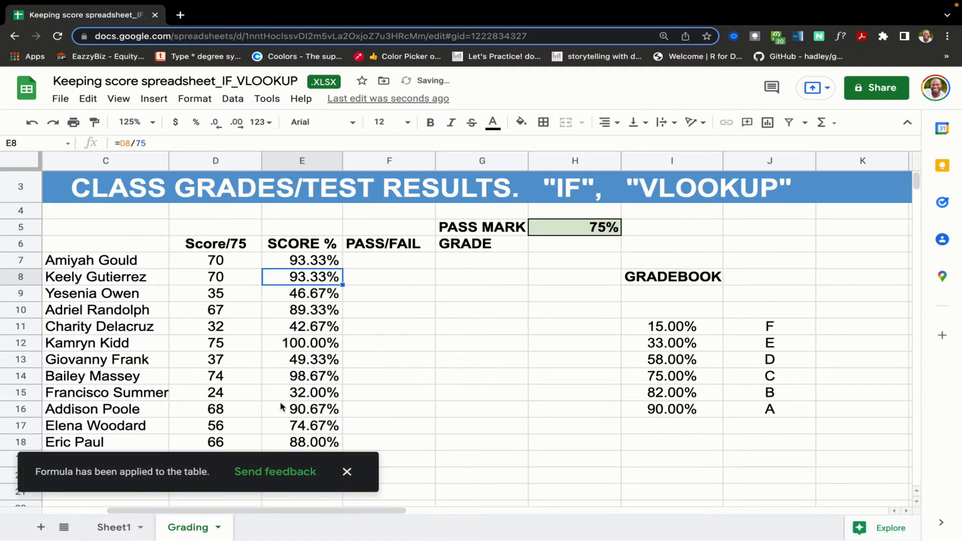
left_click(343, 472)
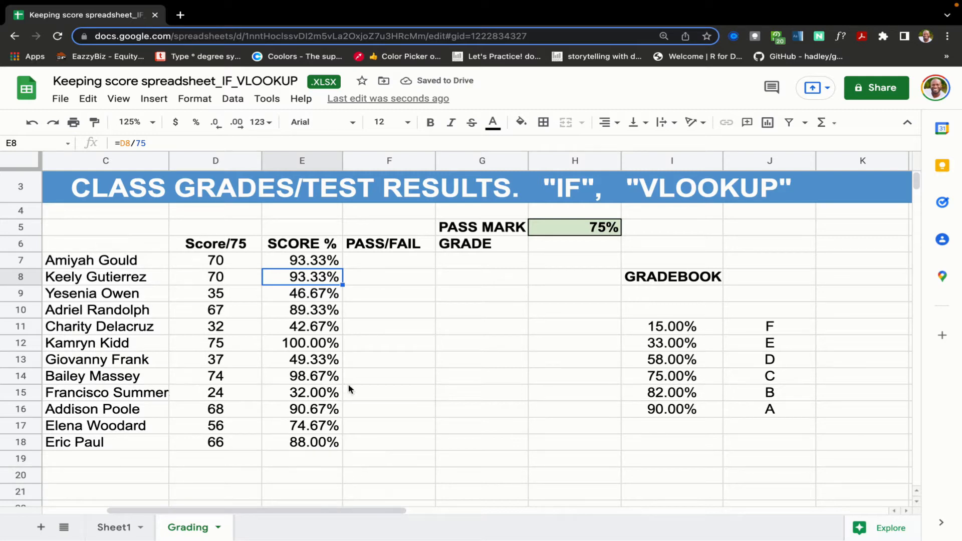
- Begin an IF formula in F7, the first cell under PASS/FAIL
left_click(389, 444)
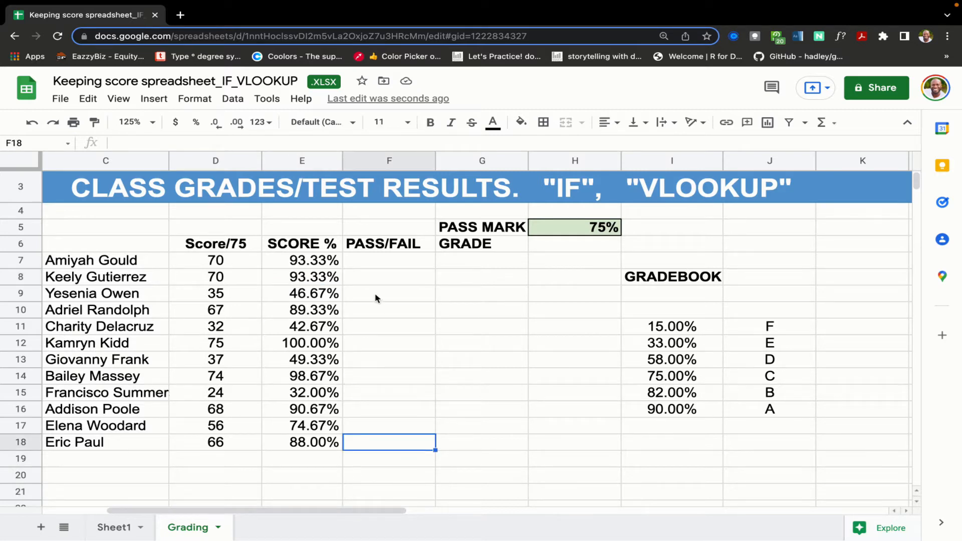
left_click(372, 266)
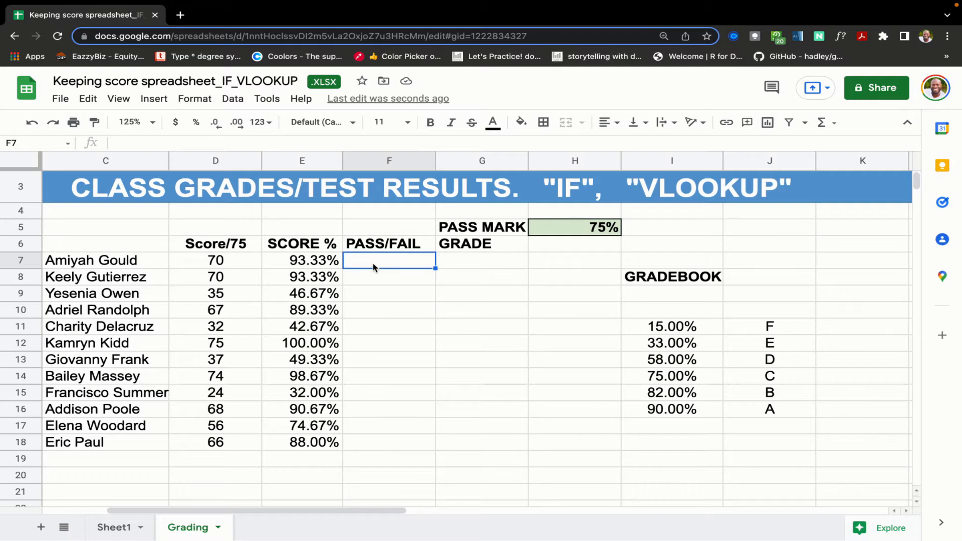
left_click(576, 230)
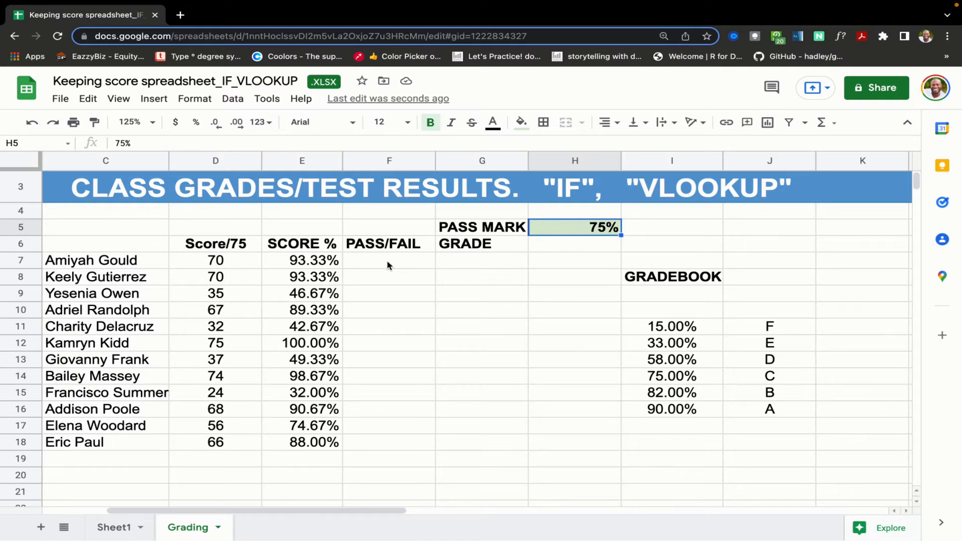
left_click(374, 263)
type("=")
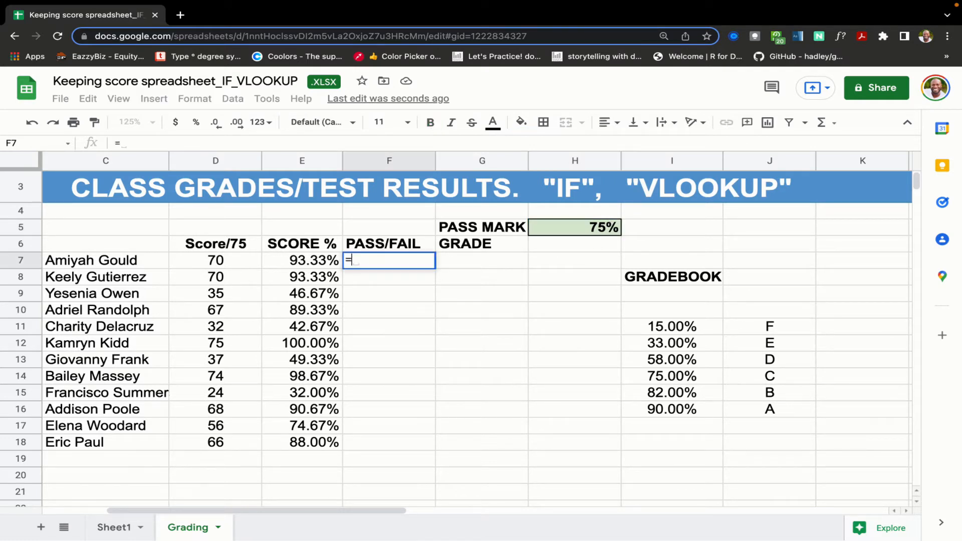
type("if")
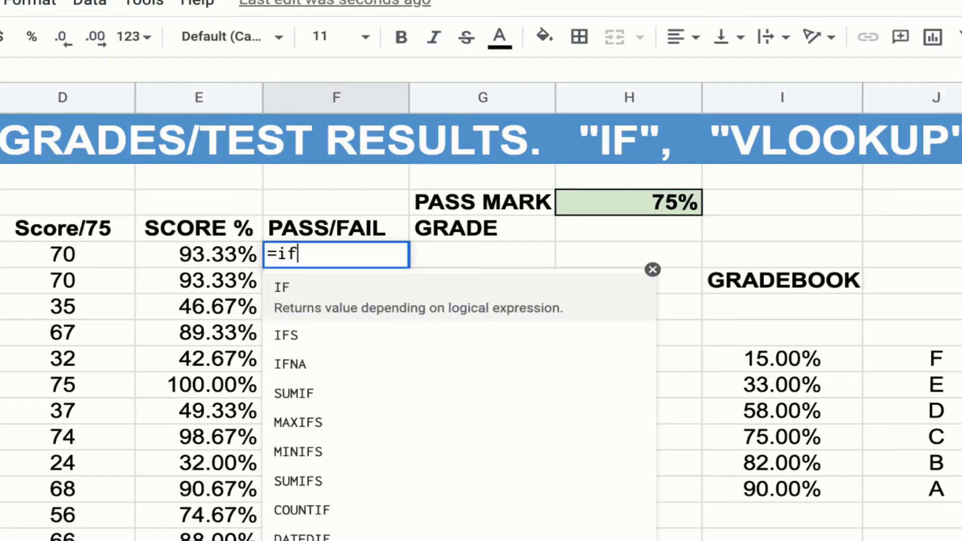
key("Tab")
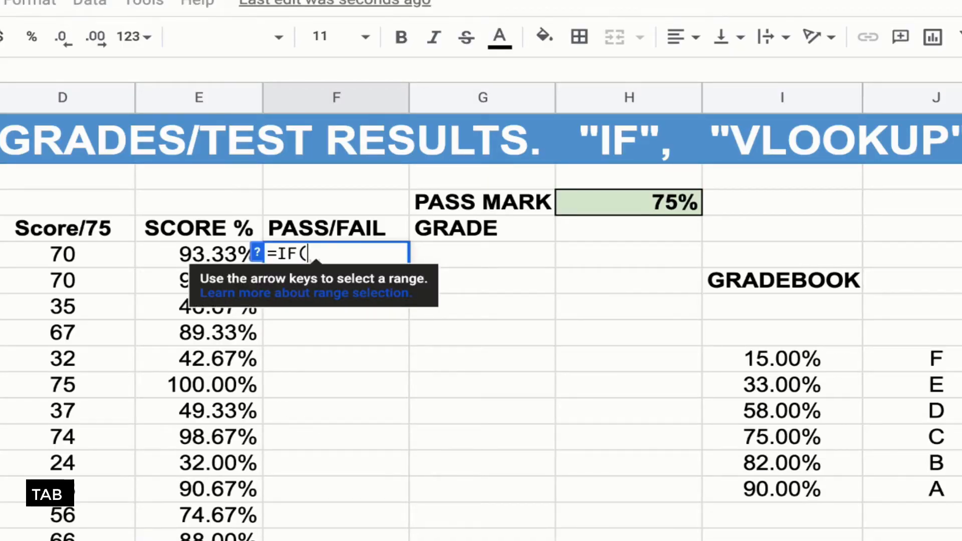
- Review the IF function's syntax help, focusing on the logical_expression argument
left_click(257, 252)
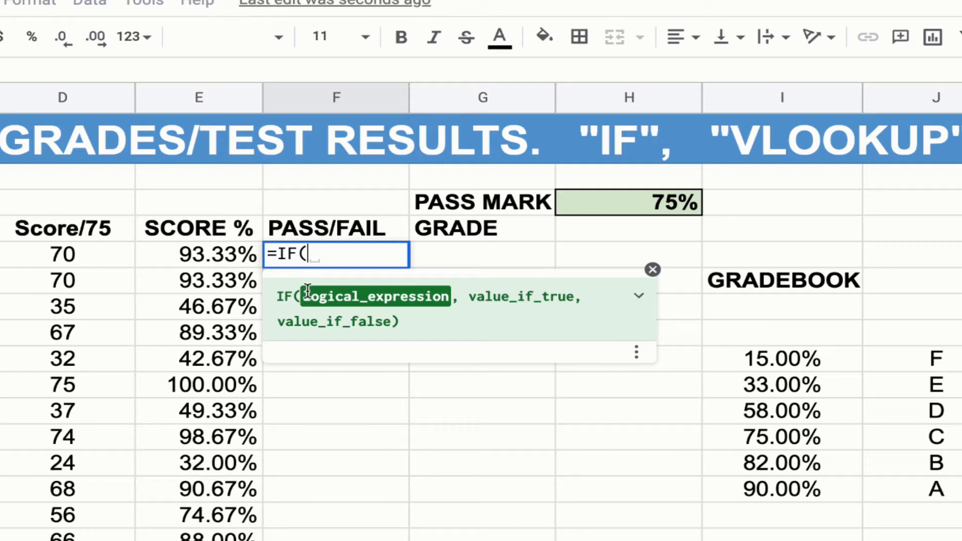
left_click_drag(302, 296, 445, 294)
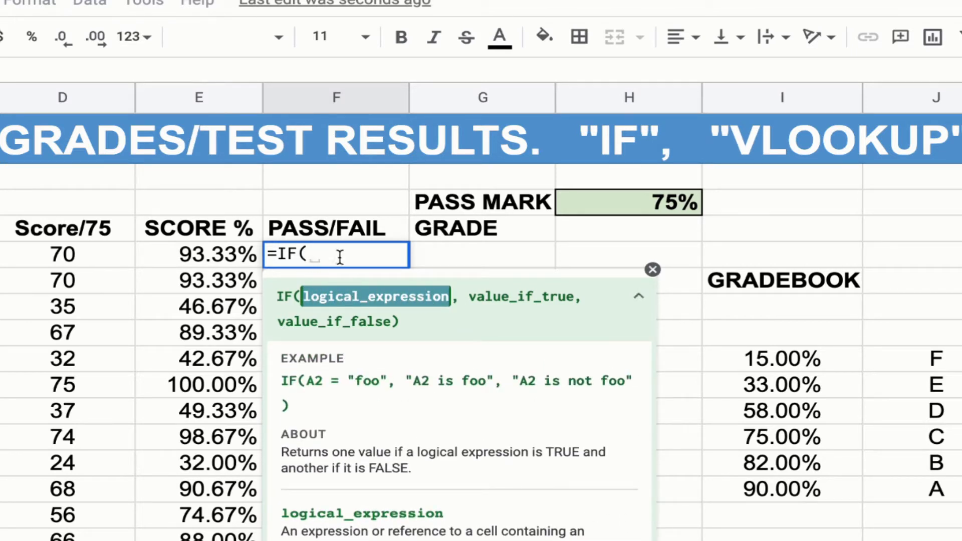
left_click(642, 299)
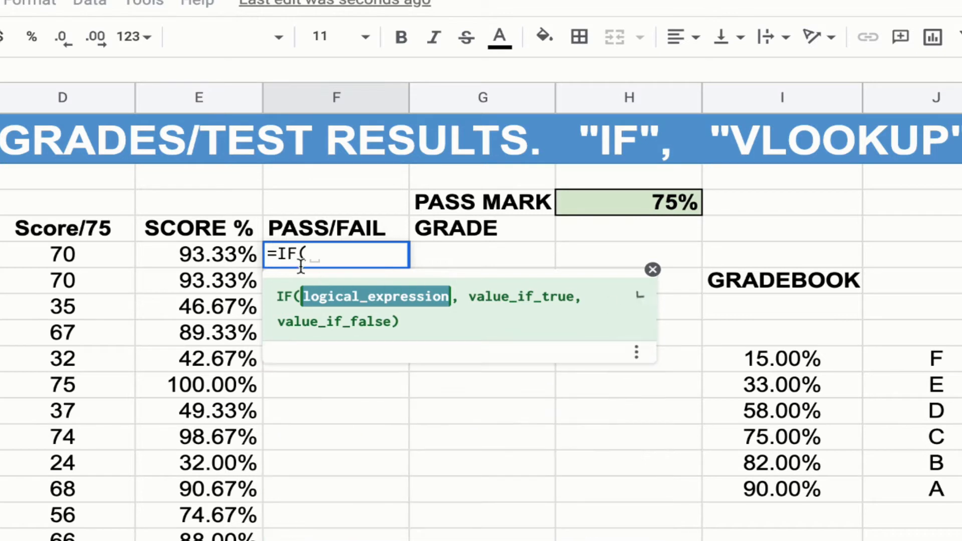
mouse_move(314, 259)
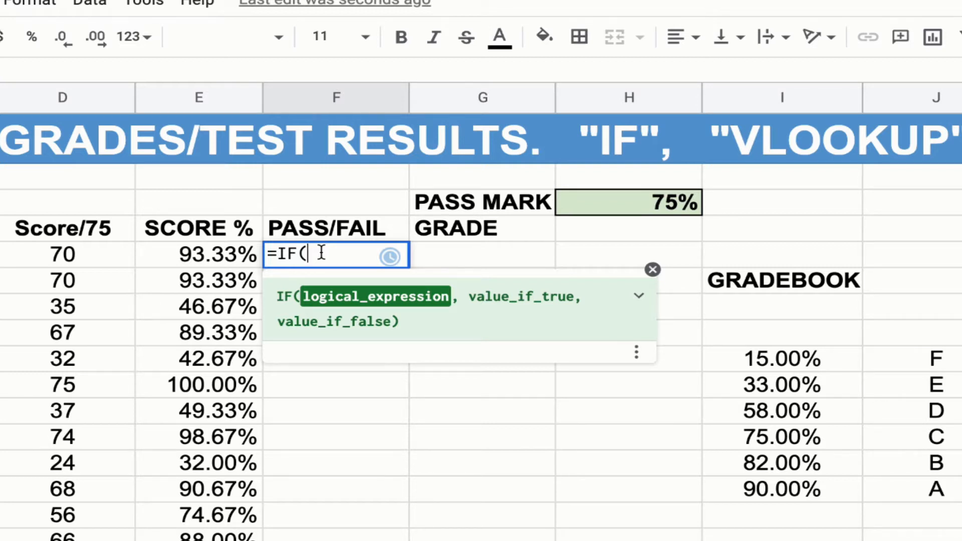
type("=")
key("BackSpace")
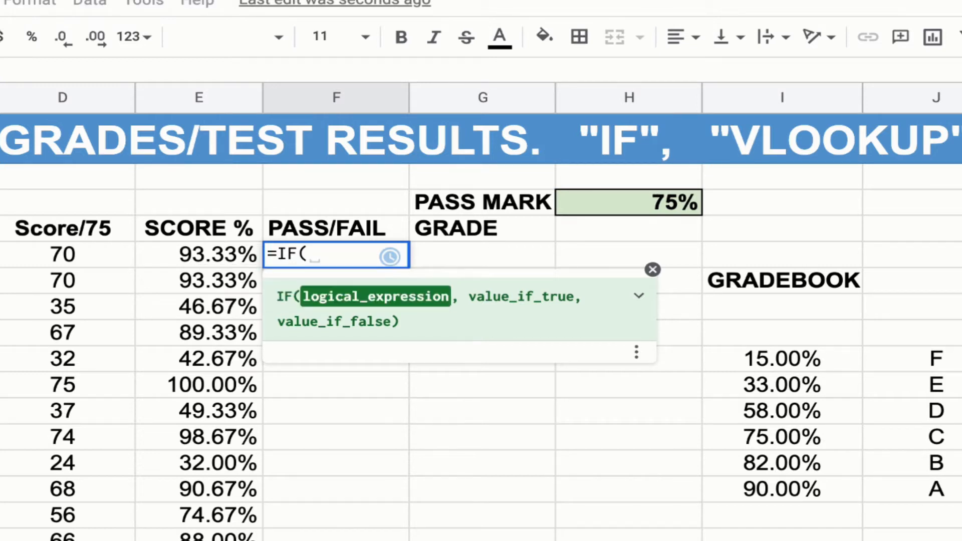
type(">")
key("BackSpace")
type("<")
key("BackSpace")
- Set the IF formula's logical test to E7>=$H$5, with the pass mark cell as an absolute reference
left_click(202, 260)
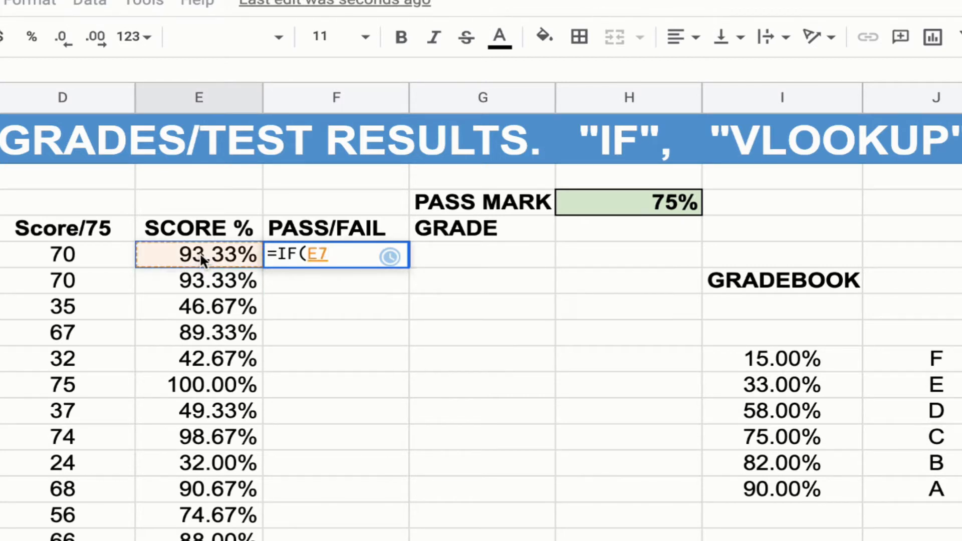
type(">")
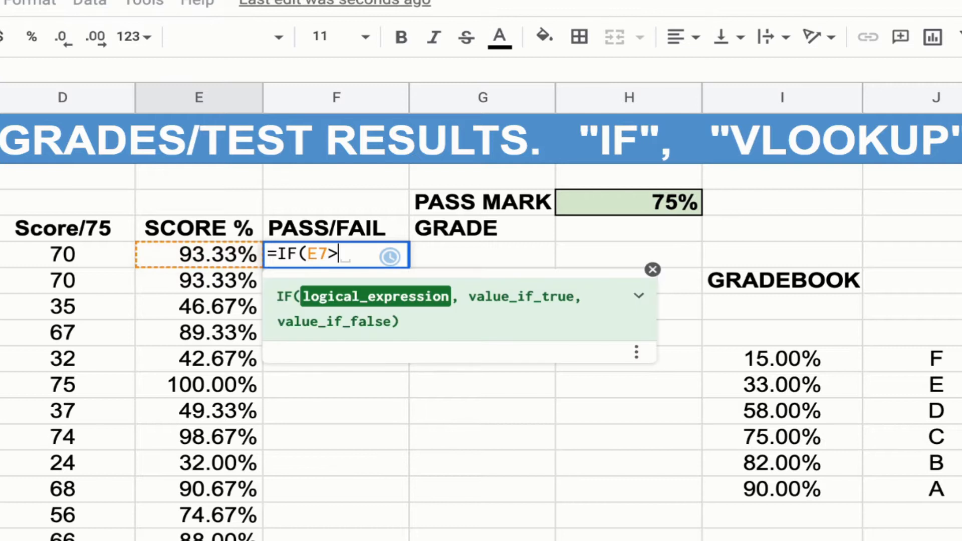
type("=")
left_click(666, 207)
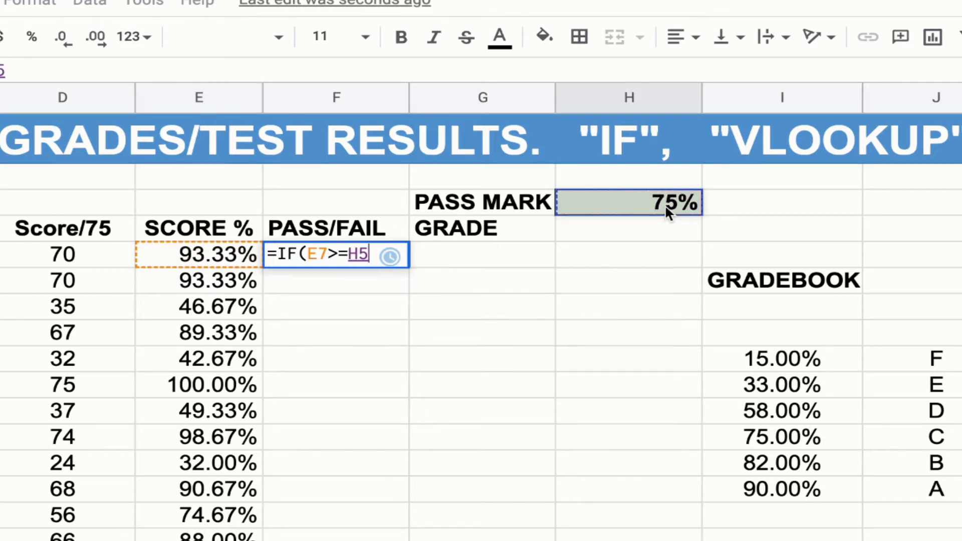
key("F4")
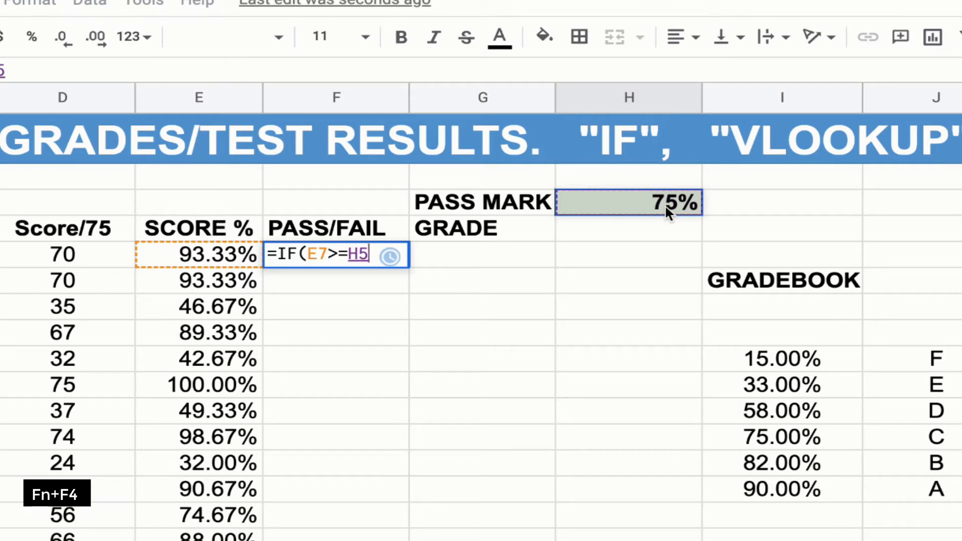
key("F4")
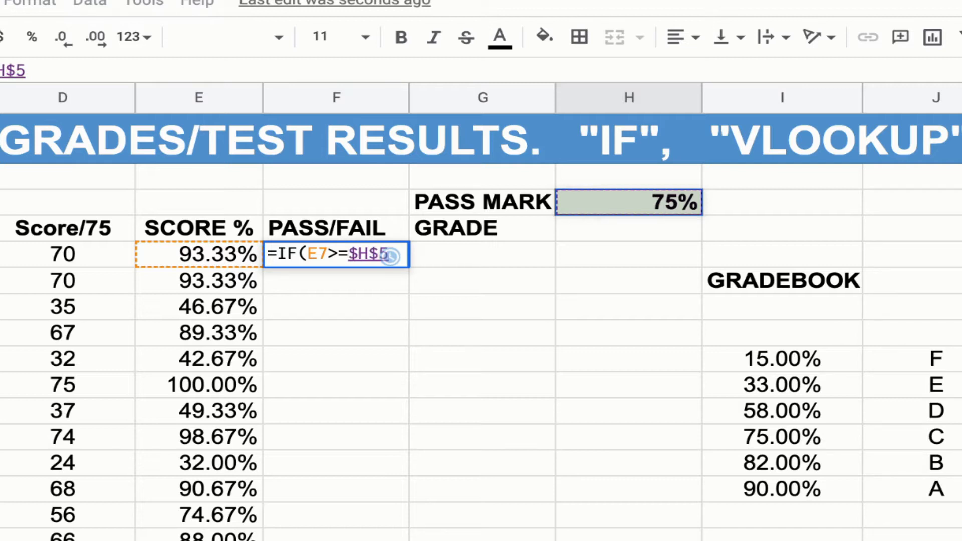
- Complete the IF formula with "PASS" if true and "FAIL" if false, and accept the suggested autofill down to F18
type(",")
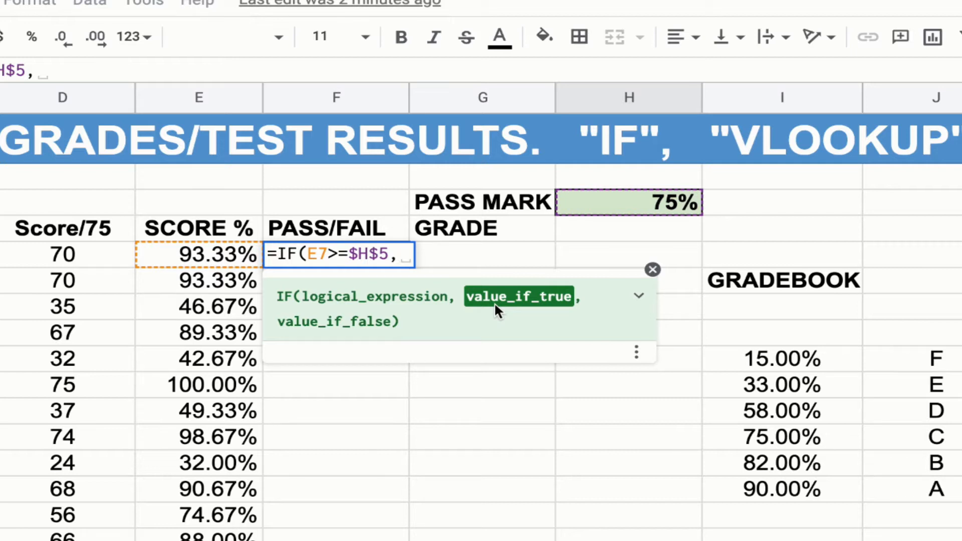
type("\"")
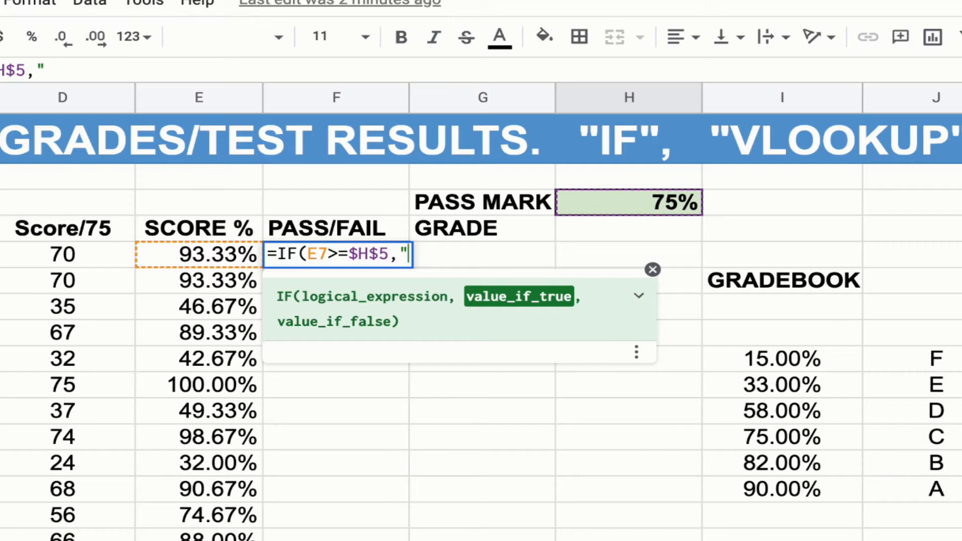
type("PASS")
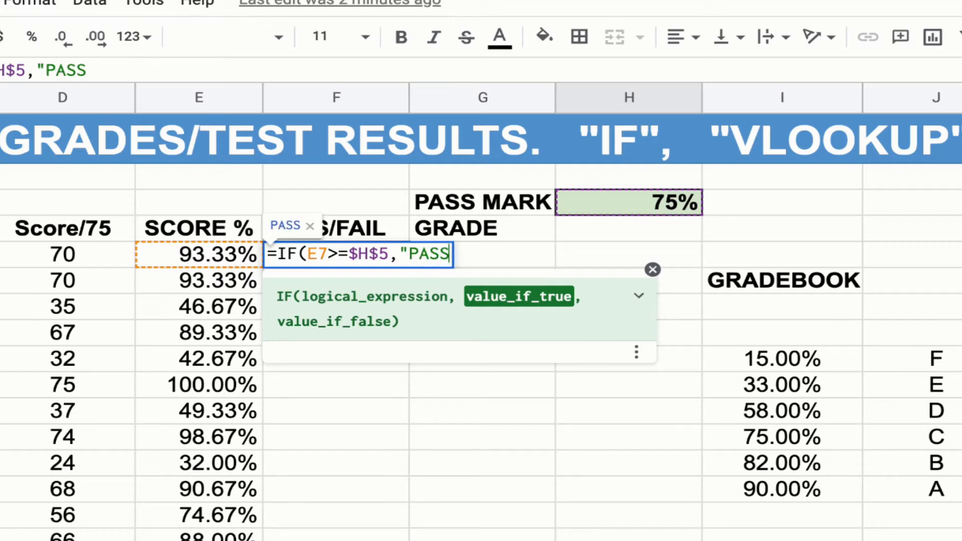
type("\",\"F")
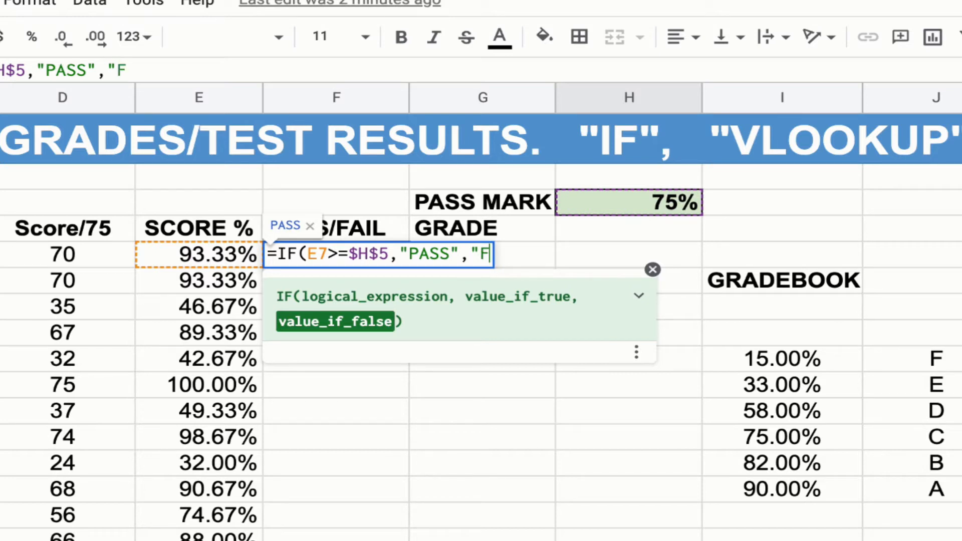
key("BackSpace")
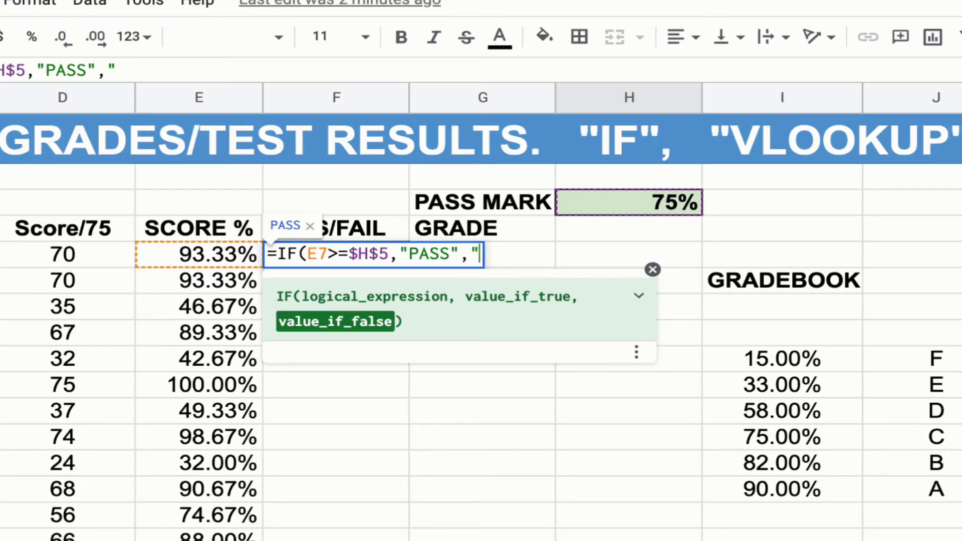
type("FAIL\"")
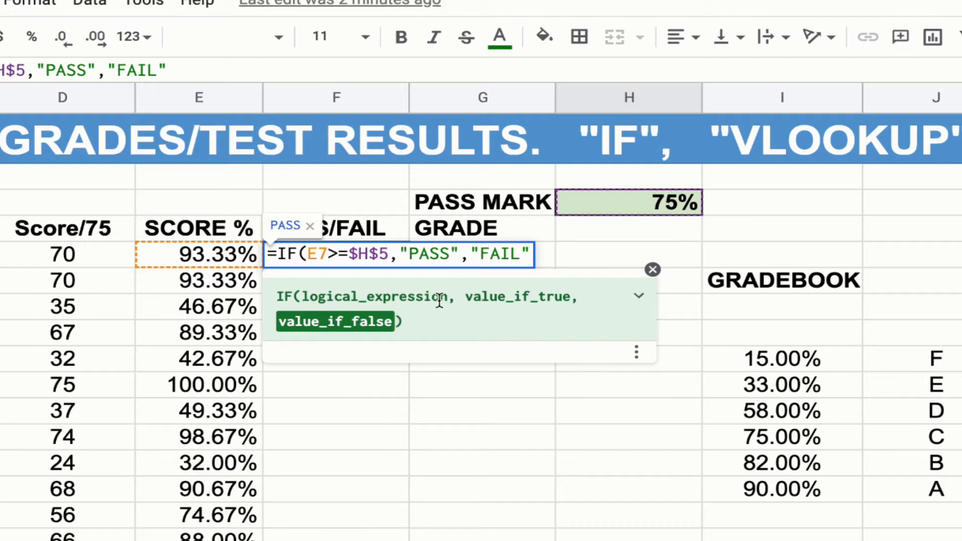
type(")")
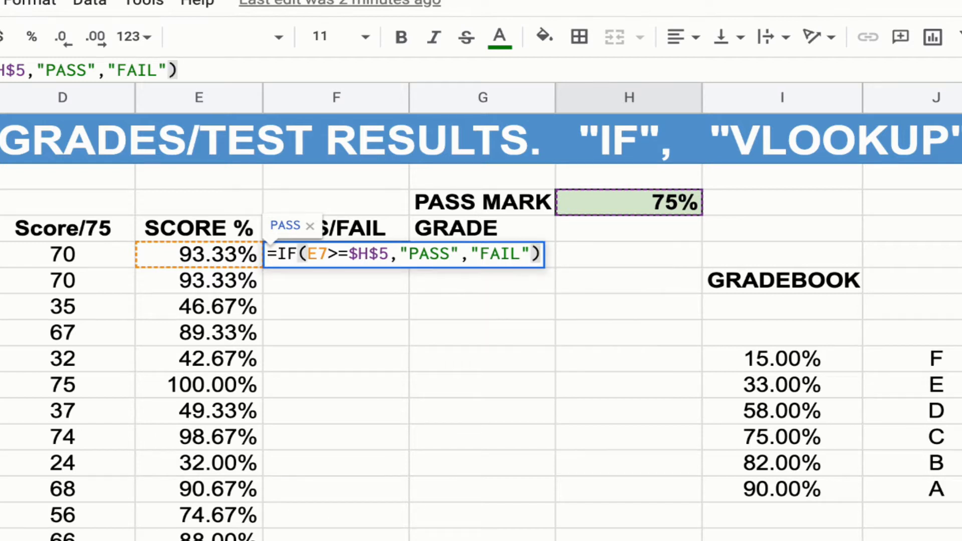
key("Return")
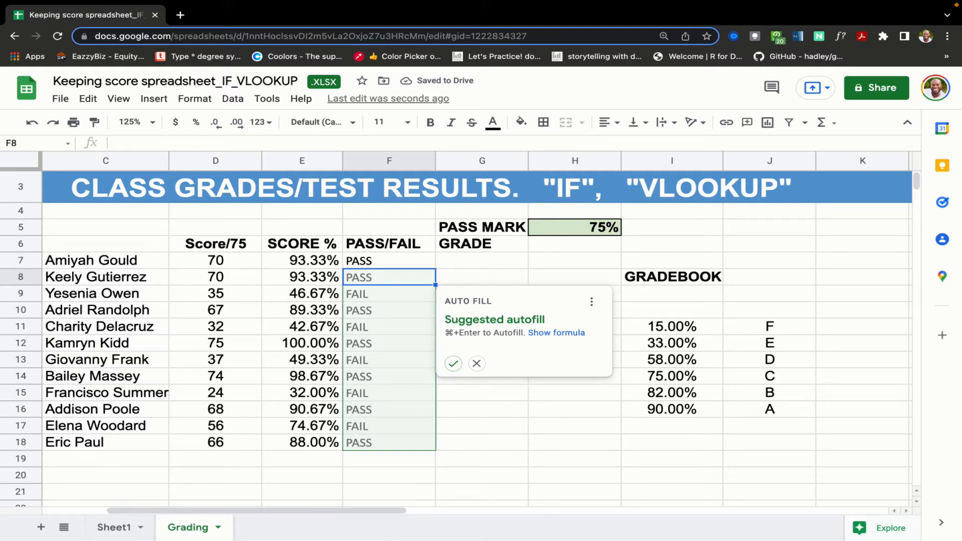
key("super+Return")
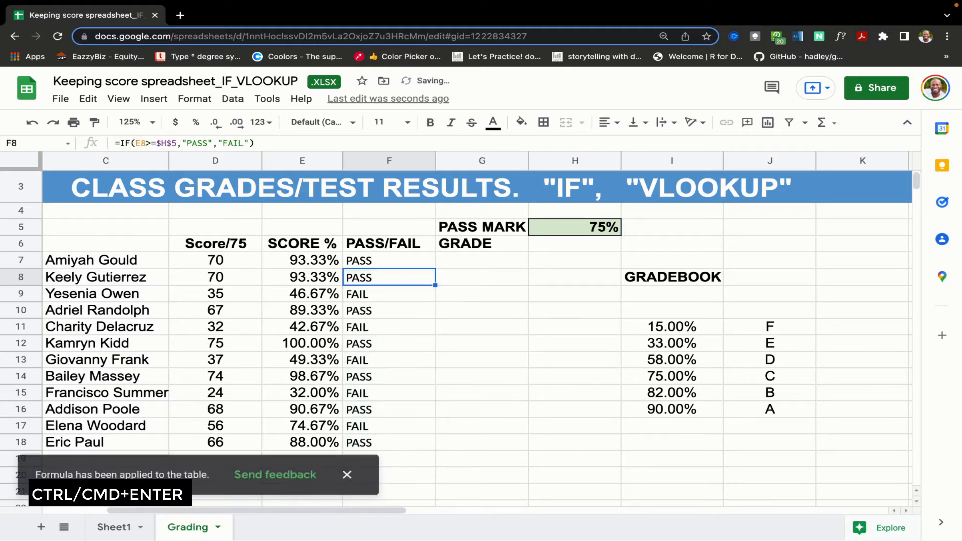
left_click(347, 472)
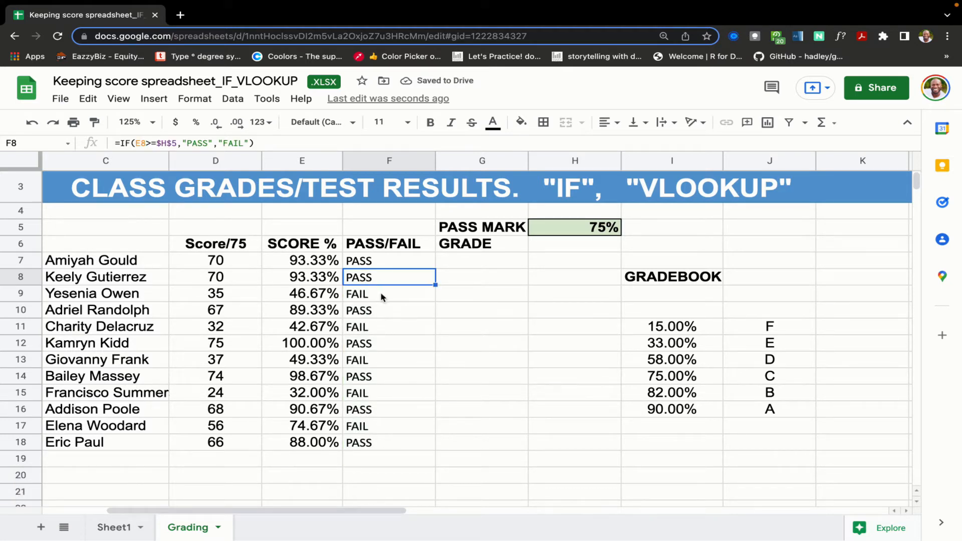
- Check the copied IF formula in F10 and compare the PASS/FAIL results with the score percentages in rows 10 to 14
left_click(377, 310)
left_click_drag(266, 144, 106, 143)
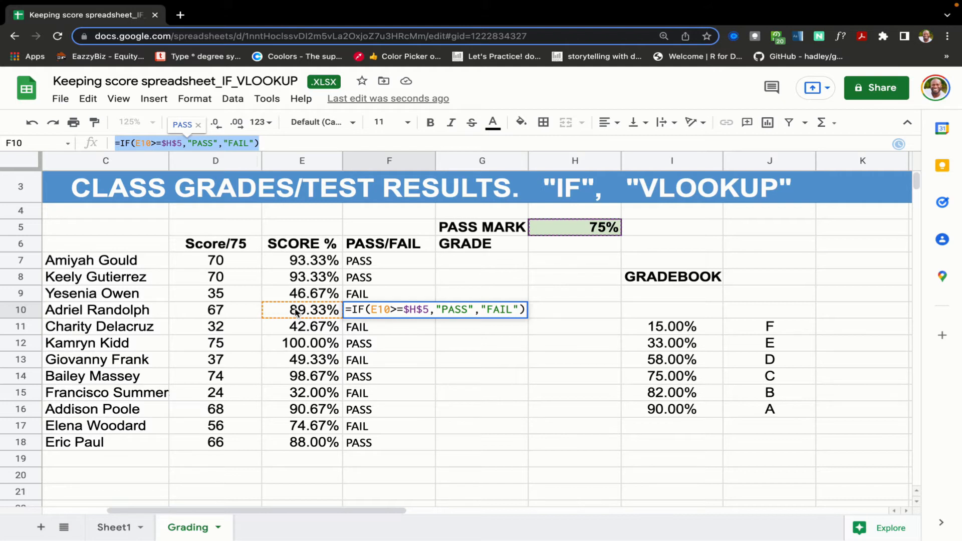
key("Escape")
key("Down")
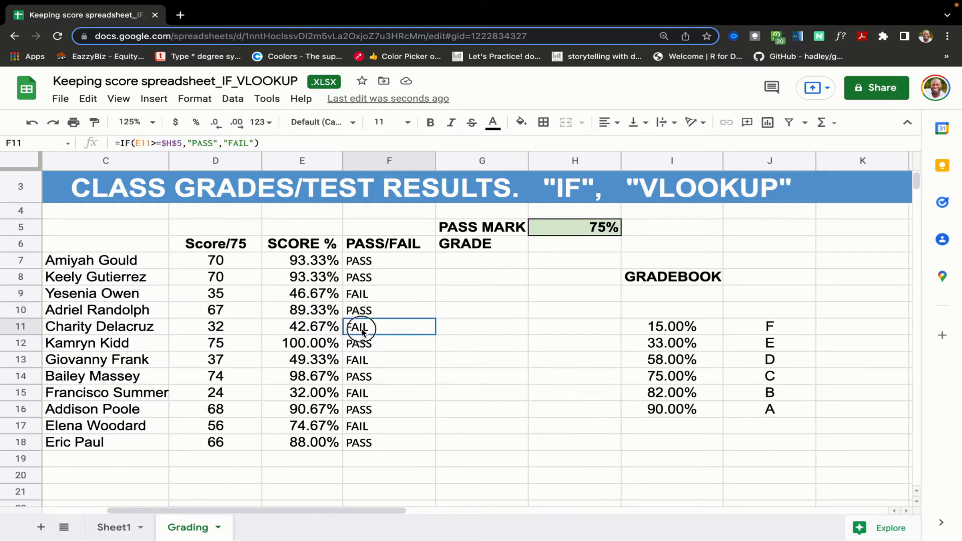
left_click(304, 329)
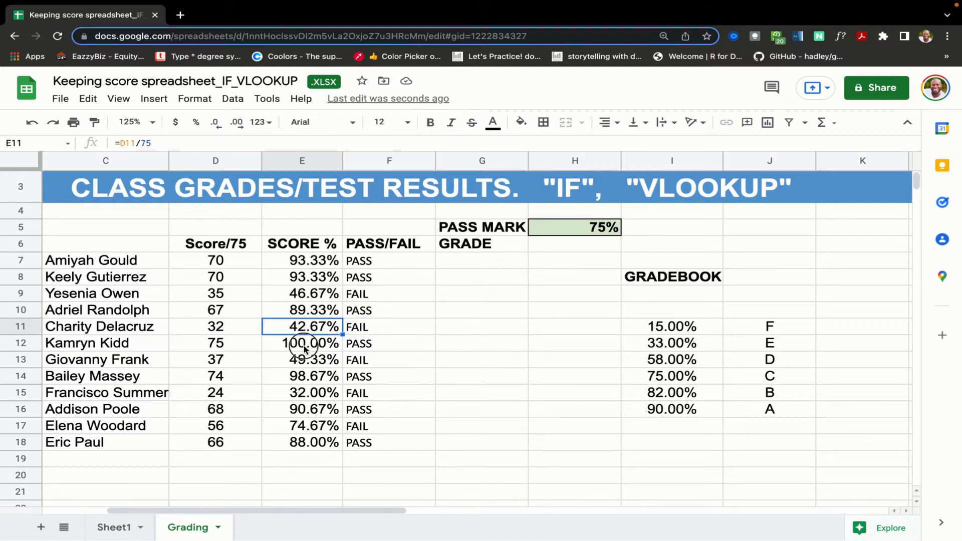
left_click(305, 348)
left_click(309, 364)
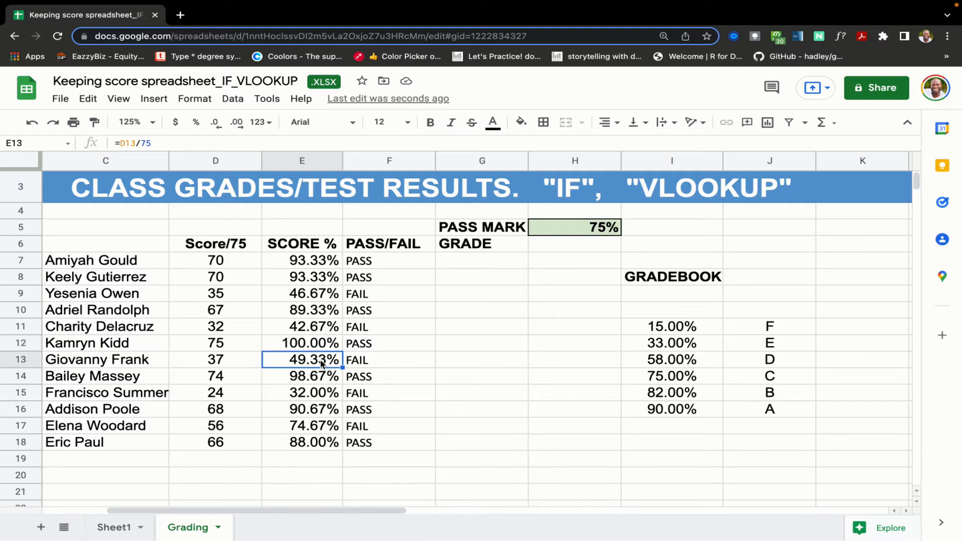
left_click(355, 377)
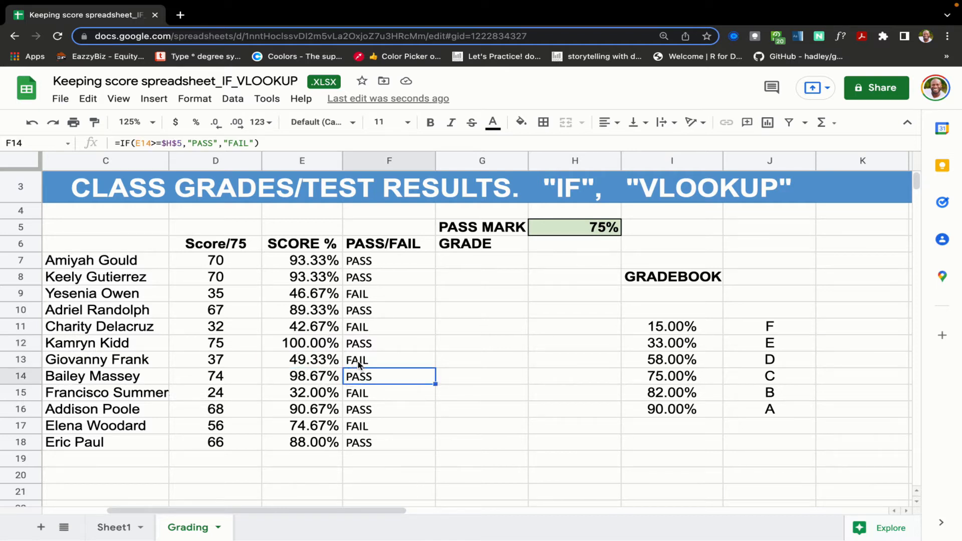
left_click(359, 364)
- Format the PASS/FAIL results in F7:F18 in Arial at size 12
left_click_drag(373, 261, 372, 440)
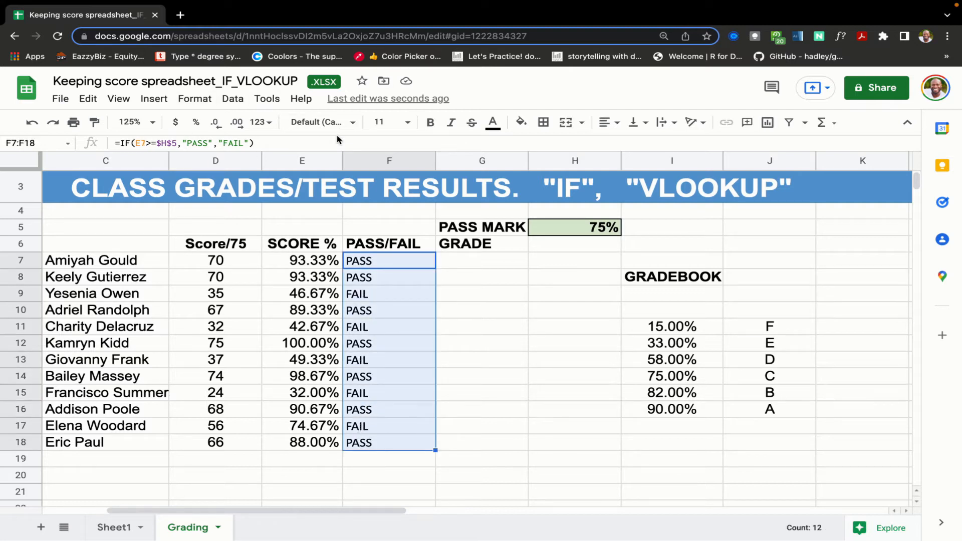
left_click(354, 129)
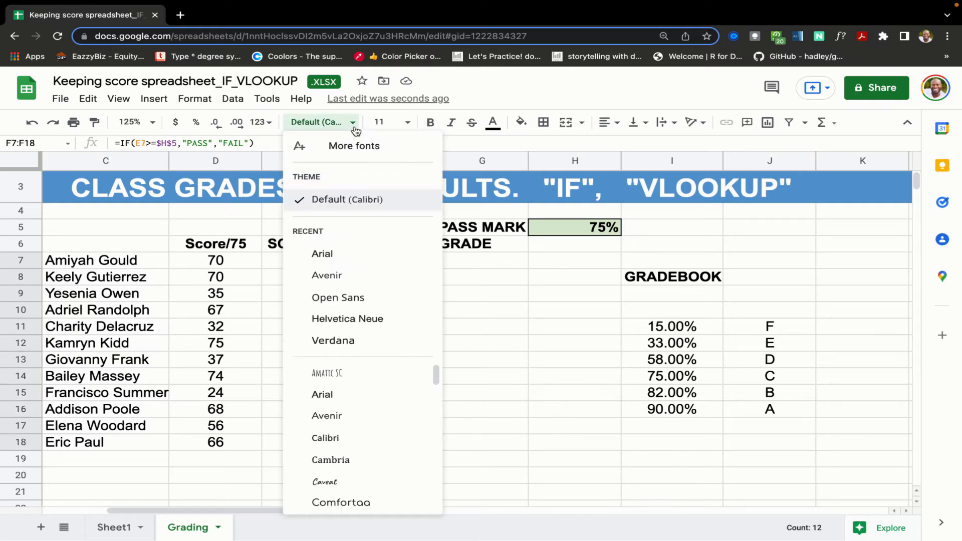
left_click(313, 251)
left_click(407, 122)
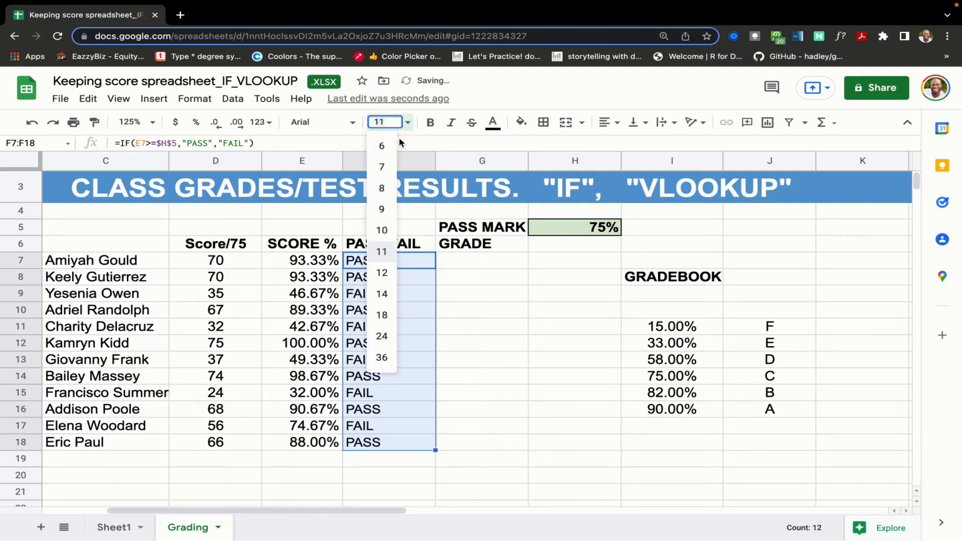
left_click(382, 273)
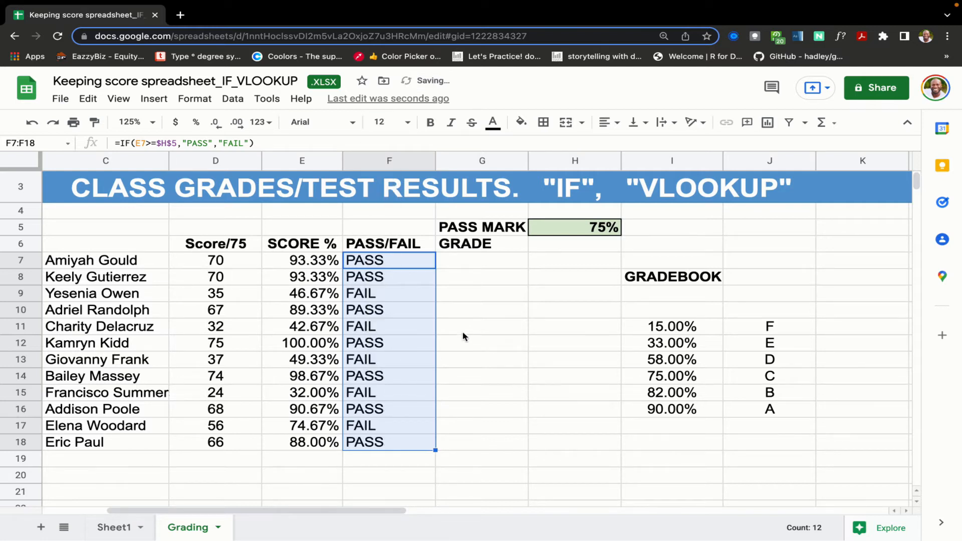
- Create a conditional formatting rule for F7:F18 that applies when the text contains "PASS"
left_click(453, 298)
left_click_drag(394, 261, 391, 442)
left_click(202, 100)
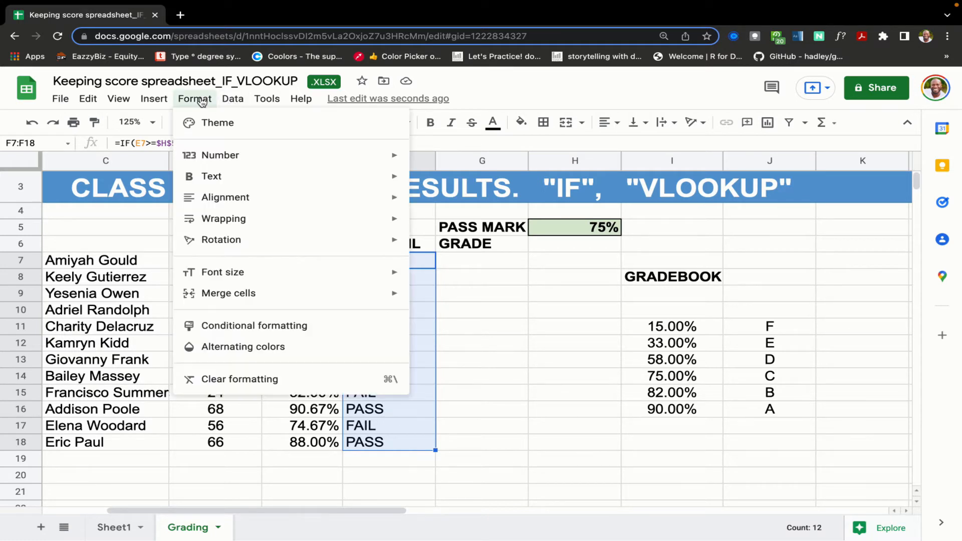
left_click(268, 328)
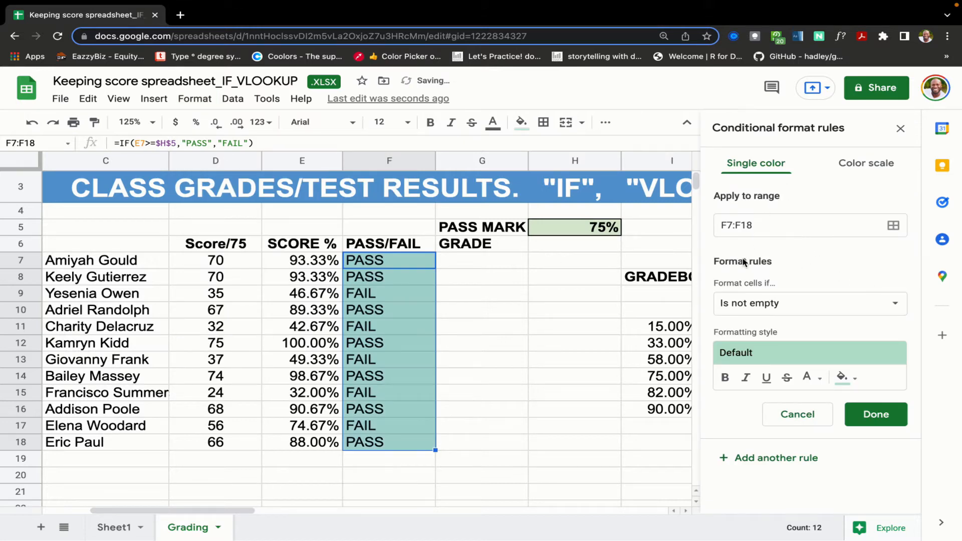
left_click(892, 304)
left_click(769, 325)
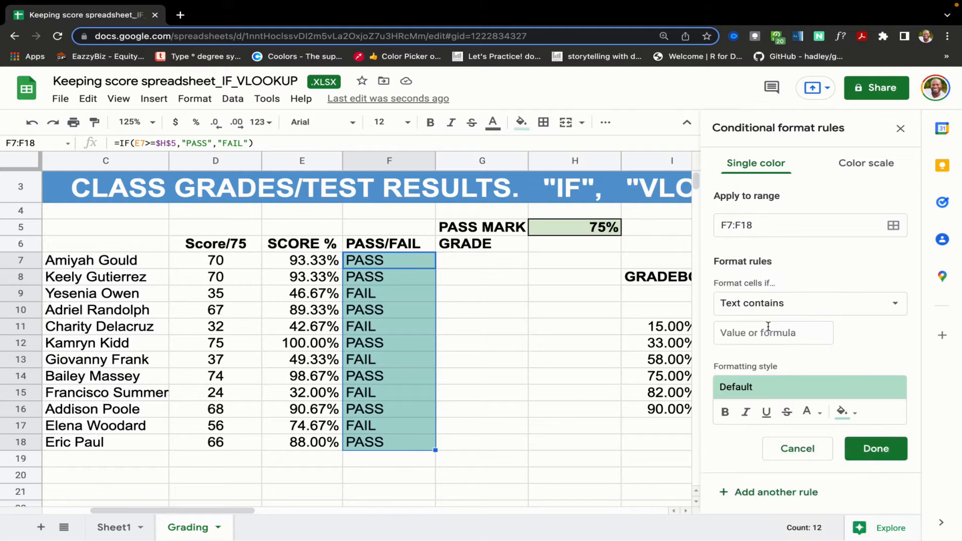
left_click(739, 337)
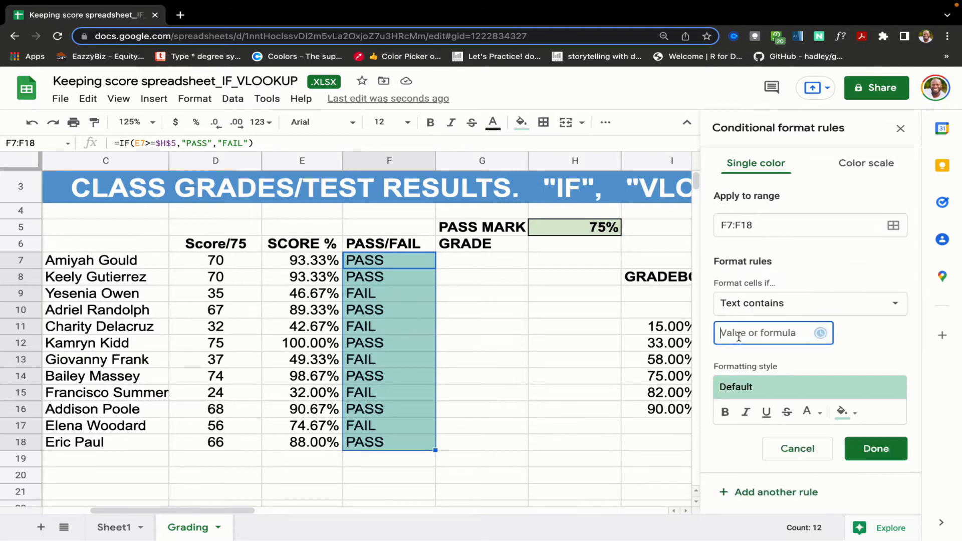
type("PASS")
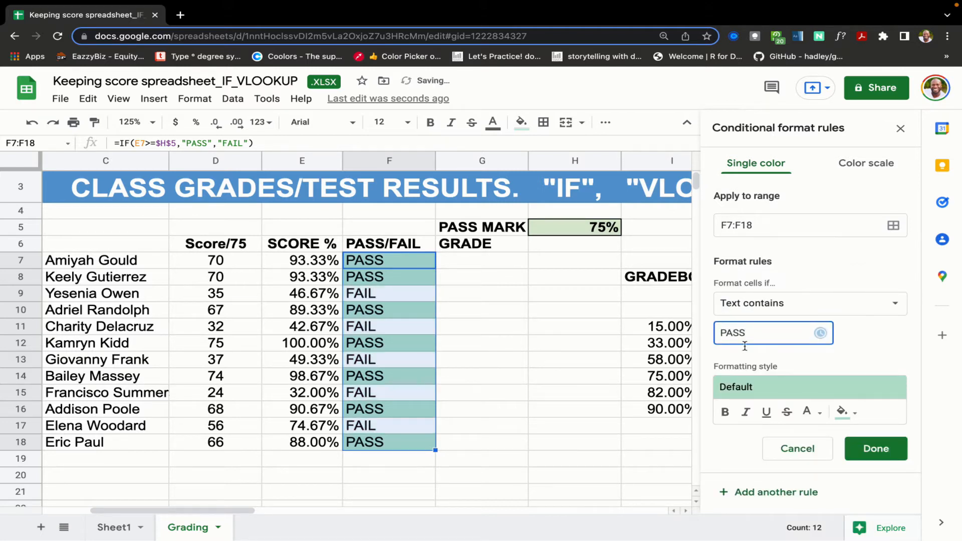
- Give the PASS rule bold green text
left_click(823, 416)
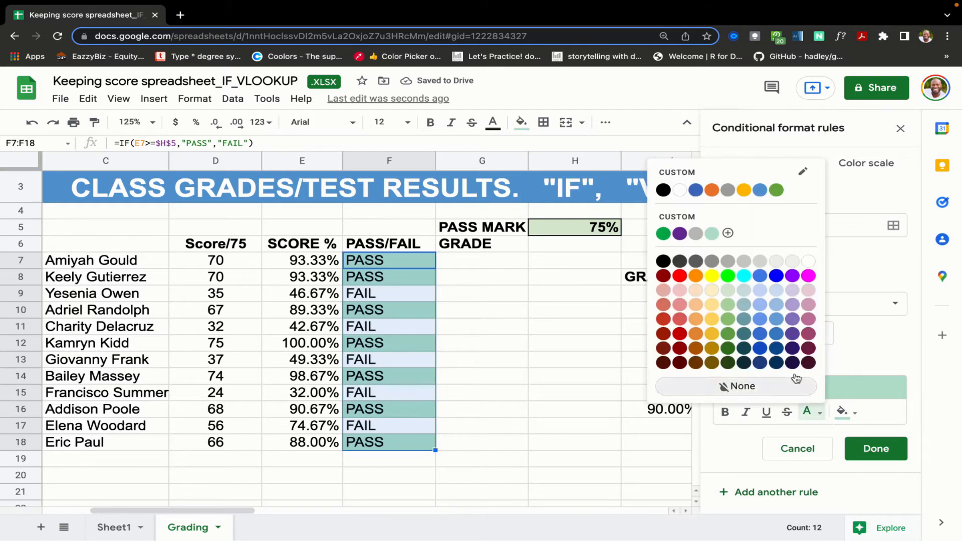
left_click(663, 234)
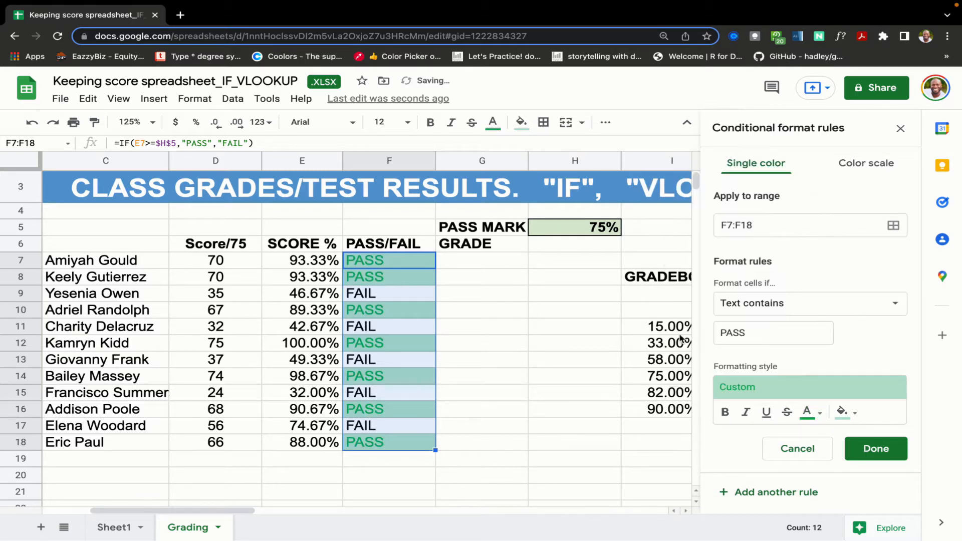
left_click(726, 414)
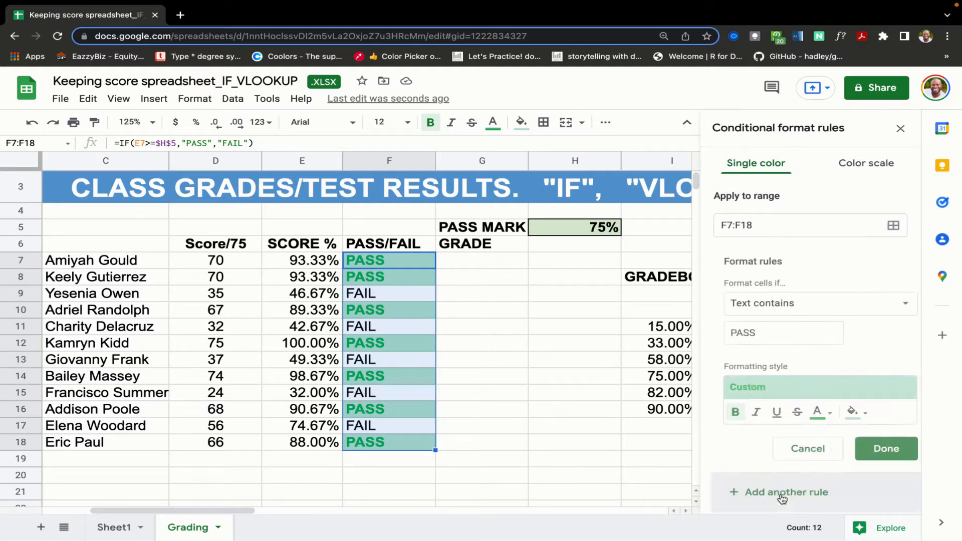
- Add a second rule on F7:F18 for text containing "FAIL", with a light red fill
left_click_drag(762, 332, 723, 332)
type("FAIL")
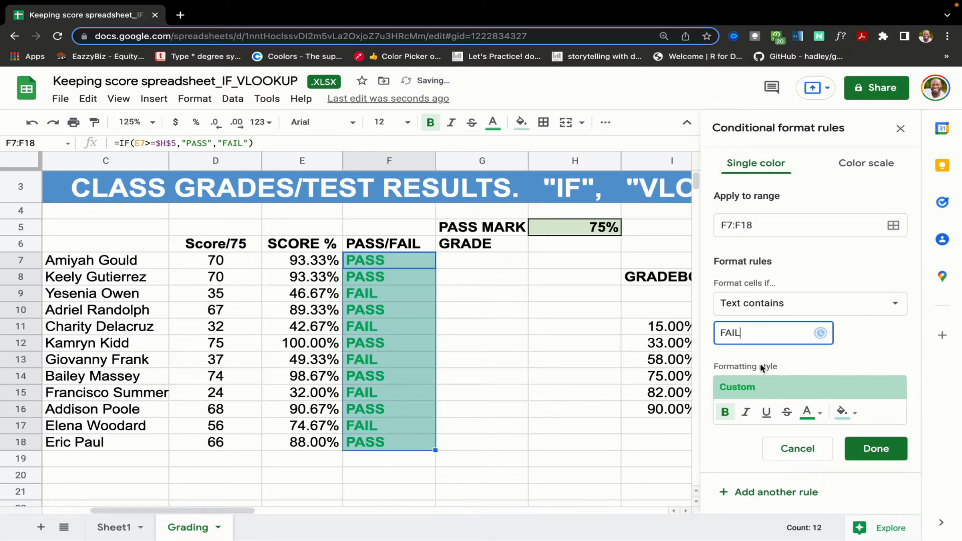
left_click(856, 414)
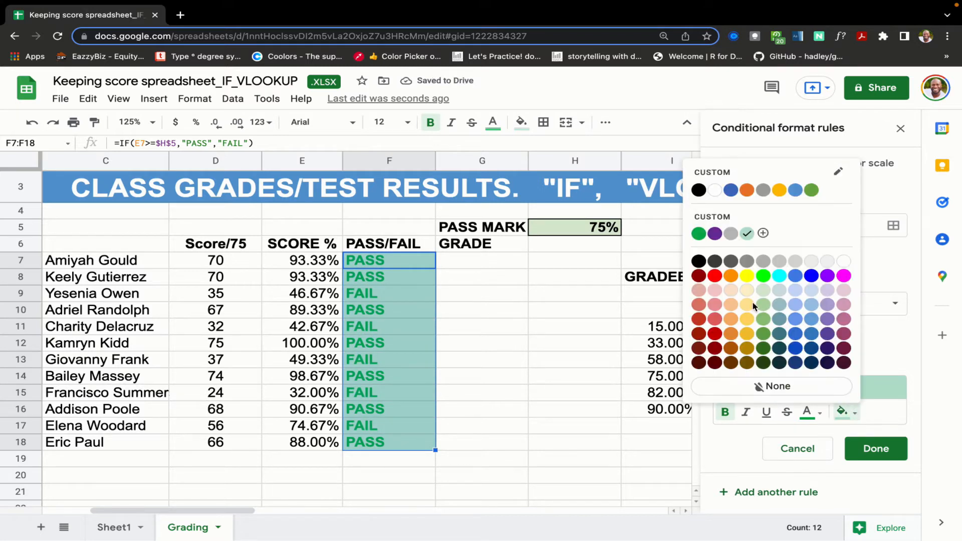
left_click(716, 302)
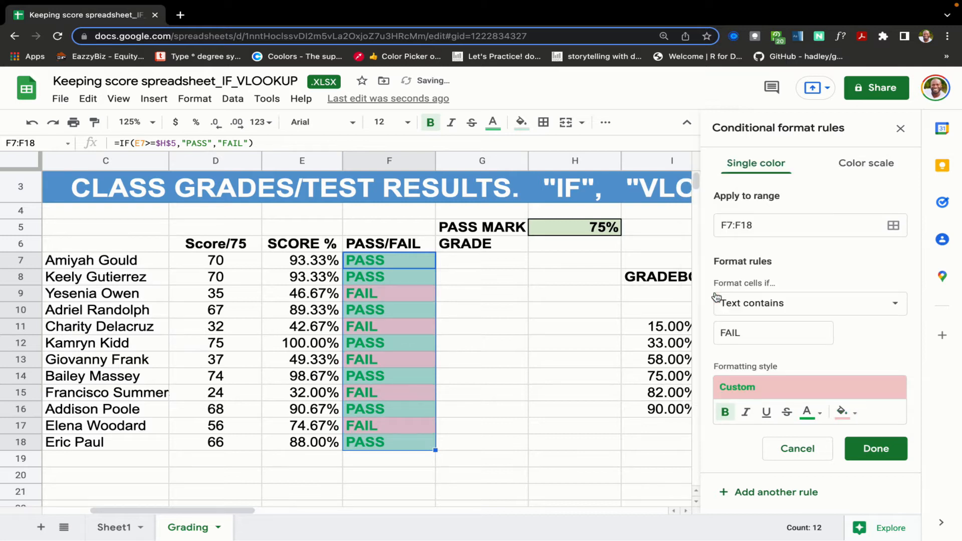
- Give the FAIL rule bold red text, then save it and close the conditional formatting rules
left_click(818, 413)
left_click(680, 278)
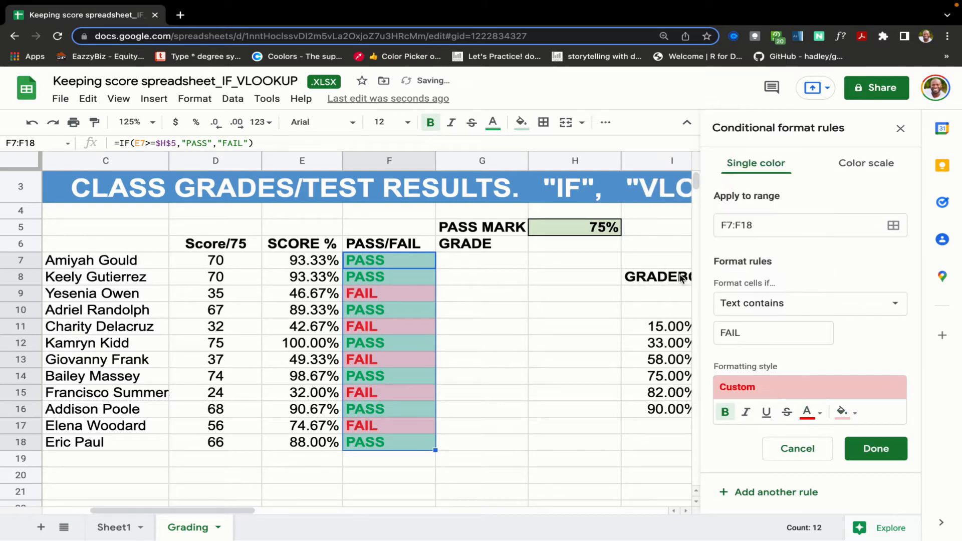
left_click(726, 412)
left_click(875, 458)
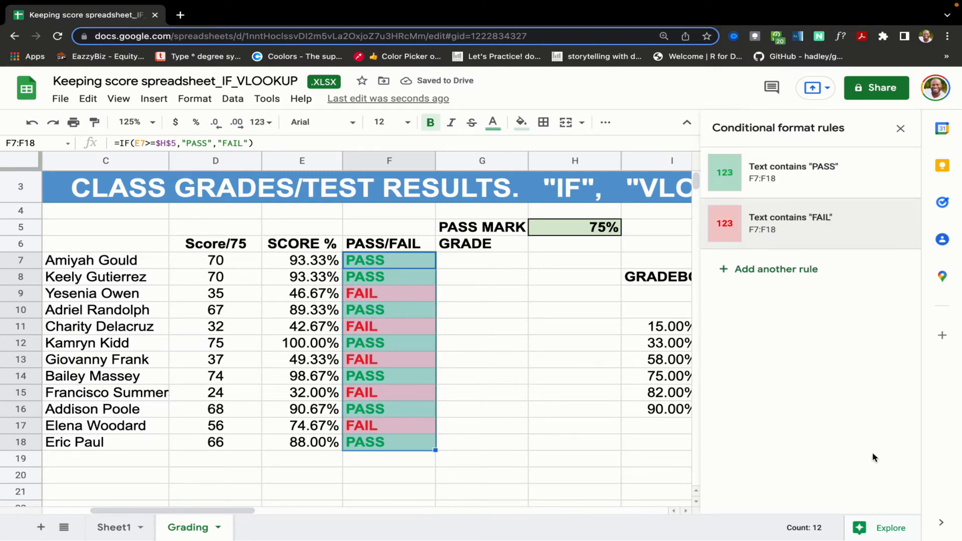
left_click(899, 131)
- Review the PASS/FAIL results and the gradebook's percentage thresholds with their letter grades in I11:J16
left_click(482, 260)
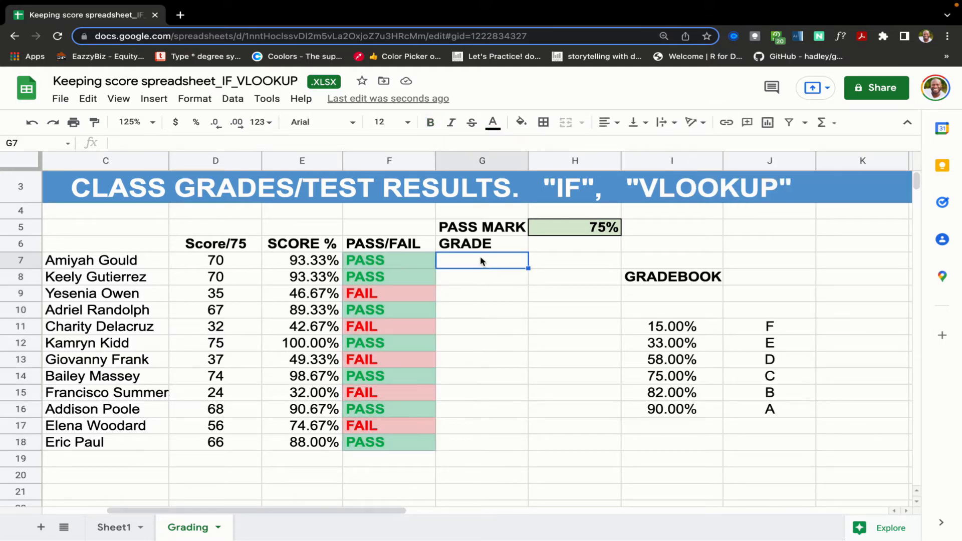
left_click(391, 247)
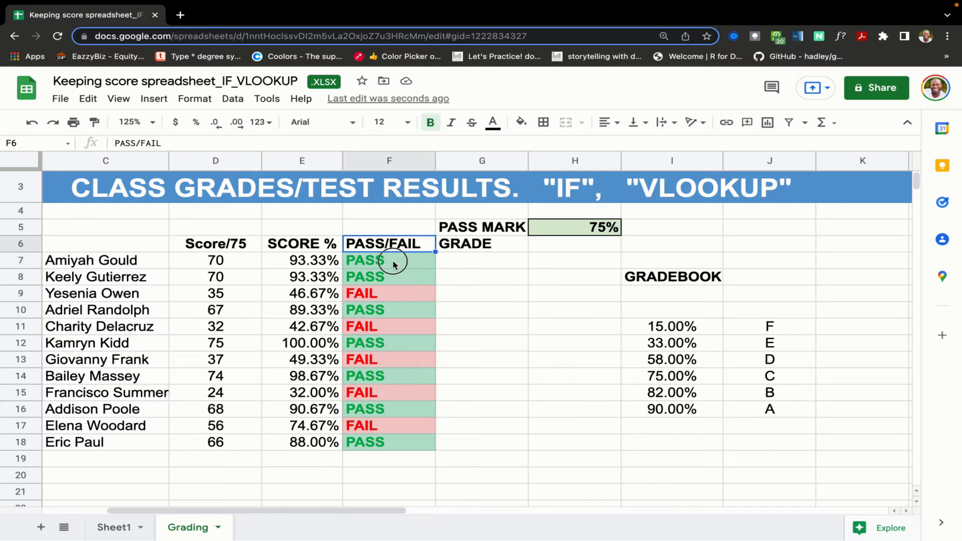
left_click(393, 262)
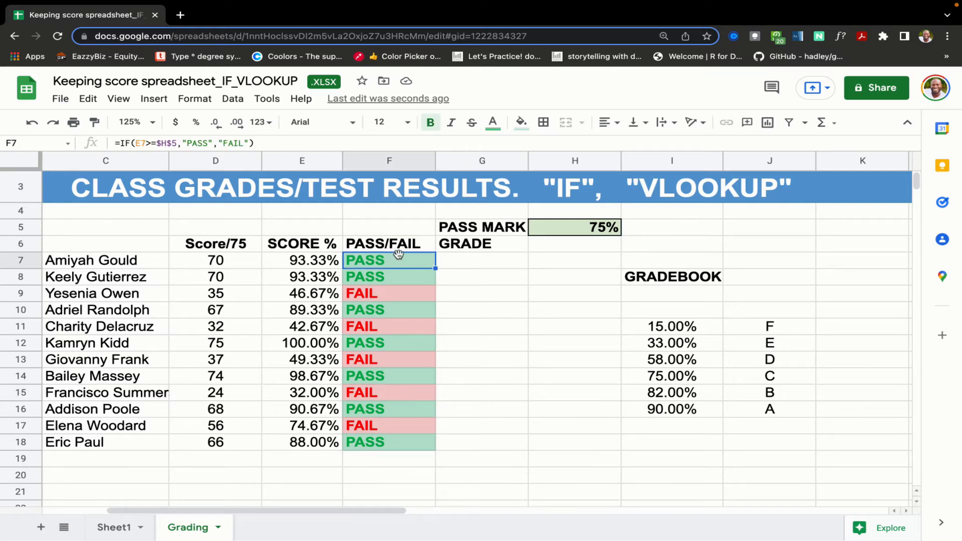
left_click(398, 260)
left_click_drag(398, 259, 398, 396)
left_click(471, 261)
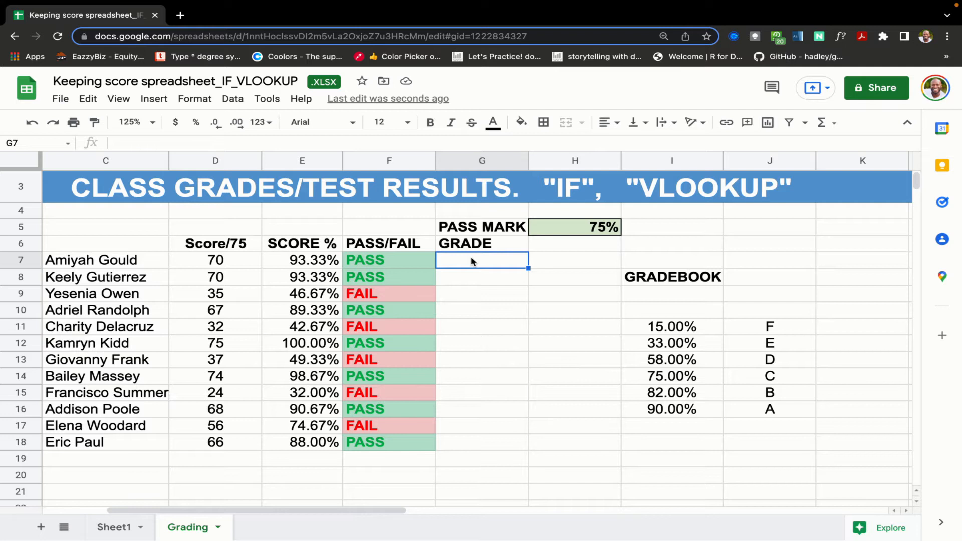
left_click_drag(667, 327, 728, 415)
left_click(683, 412)
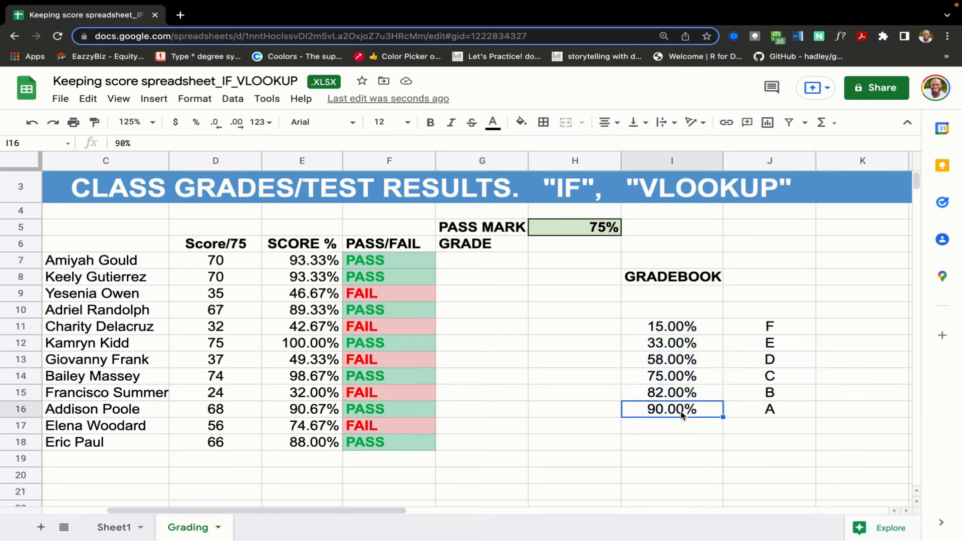
left_click(750, 410)
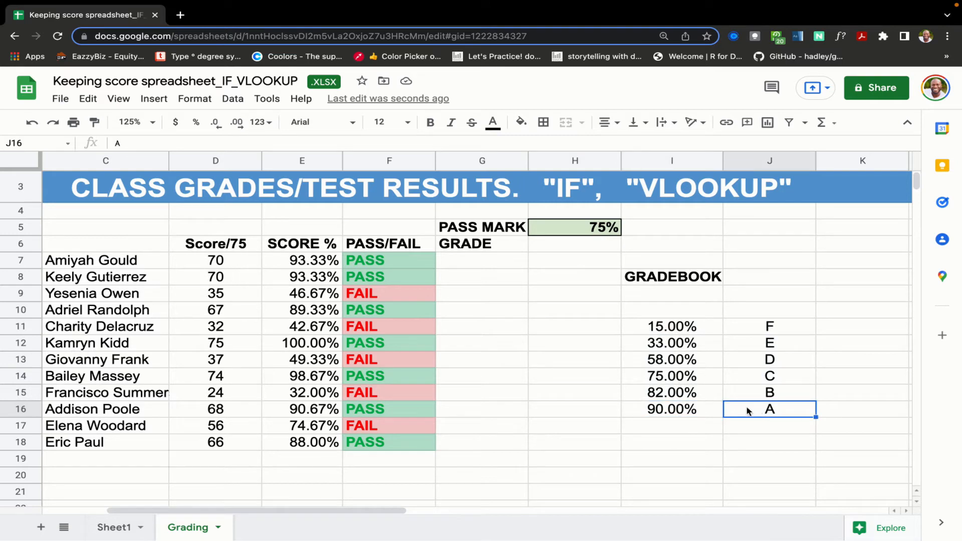
left_click(668, 396)
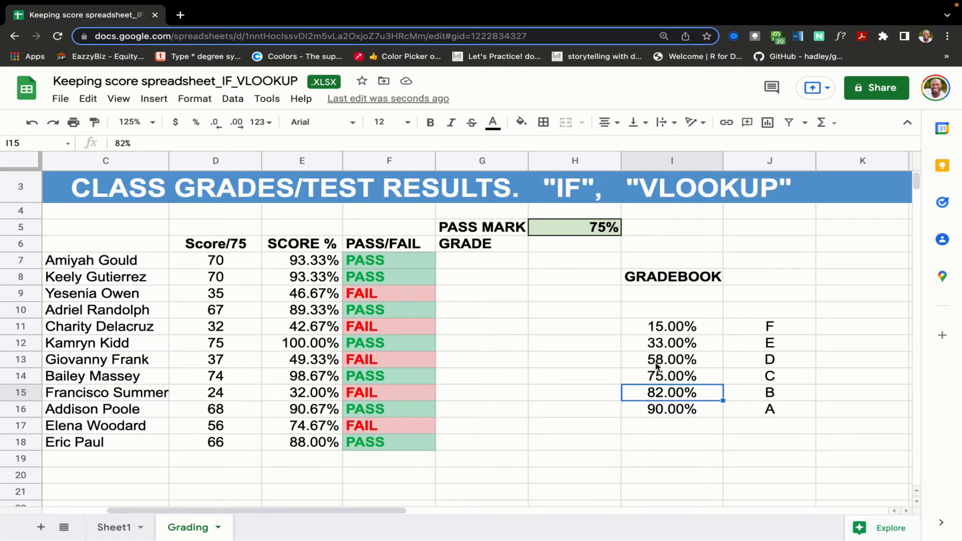
left_click_drag(672, 326, 764, 409)
left_click(494, 264)
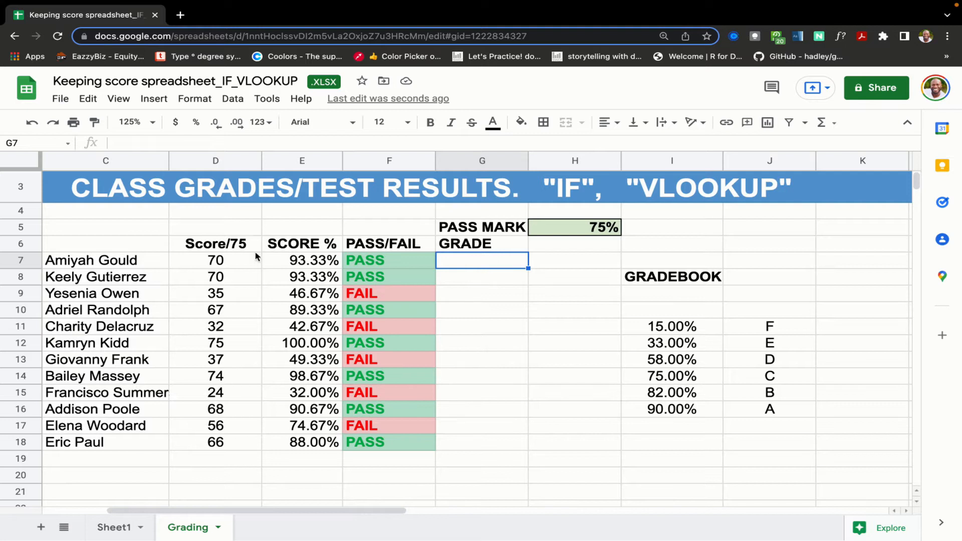
left_click(276, 262)
left_click(461, 266)
type("A")
key("Return")
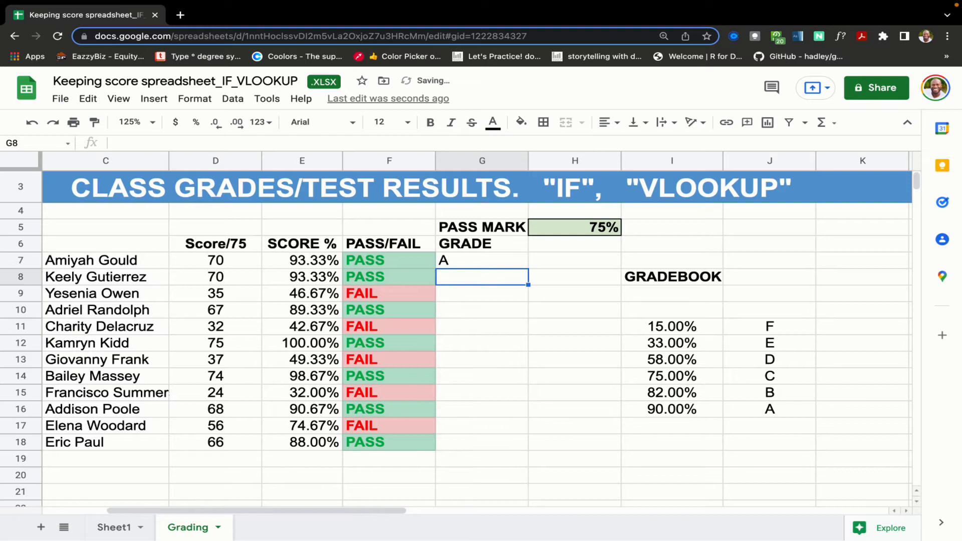
key("Up")
key("Delete")
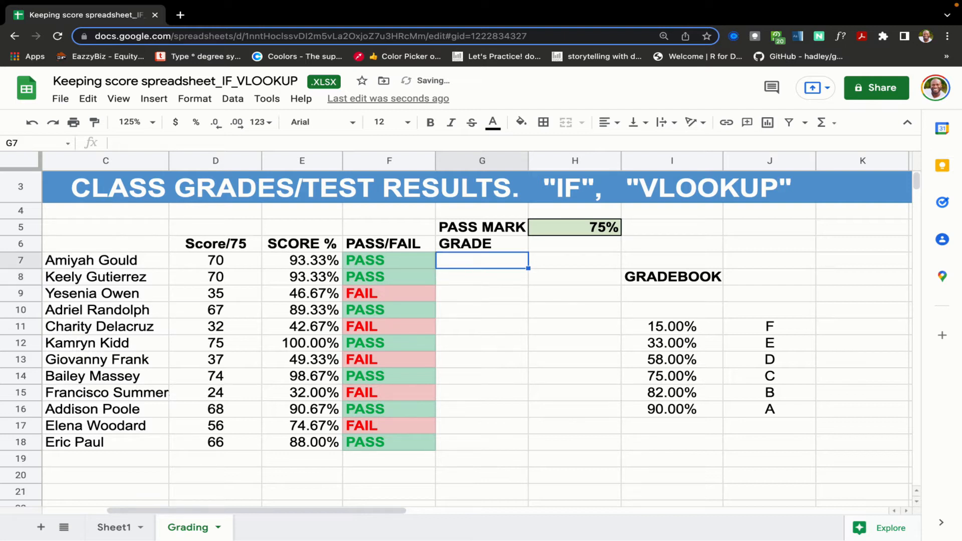
- Start a VLOOKUP formula in G7 with E7 as the search key and the absolute range $I$11:$J$16
type("=VLOOKUP(")
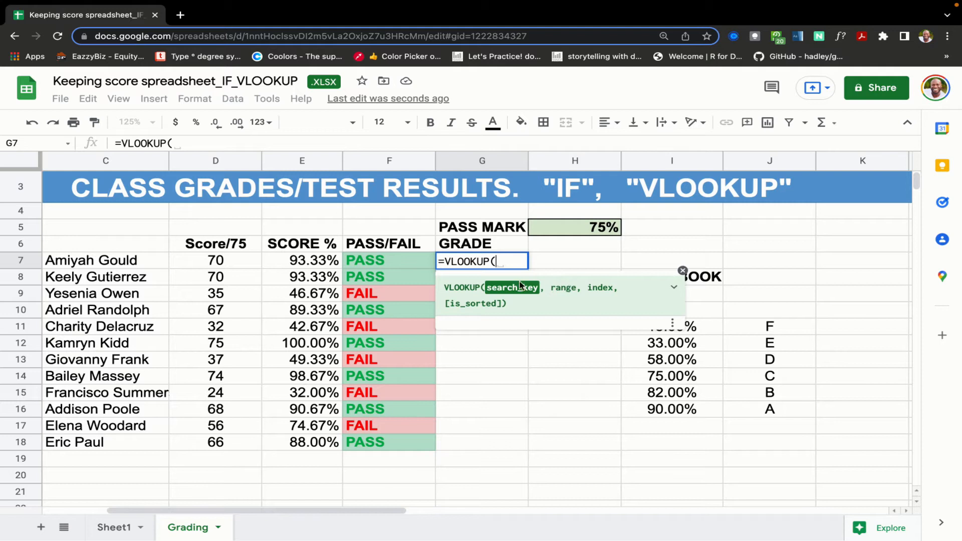
left_click(298, 262)
type(",")
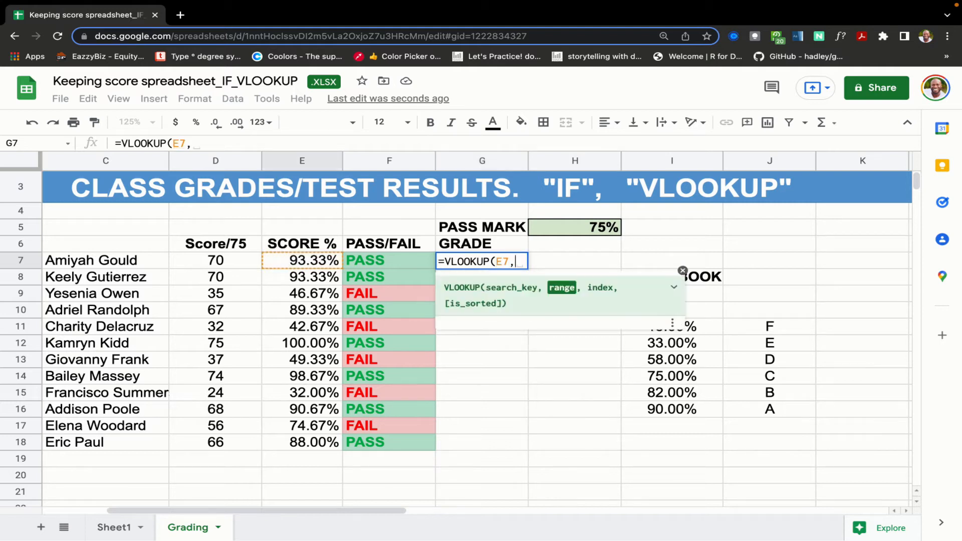
left_click(683, 270)
left_click_drag(647, 327, 734, 410)
key("F4")
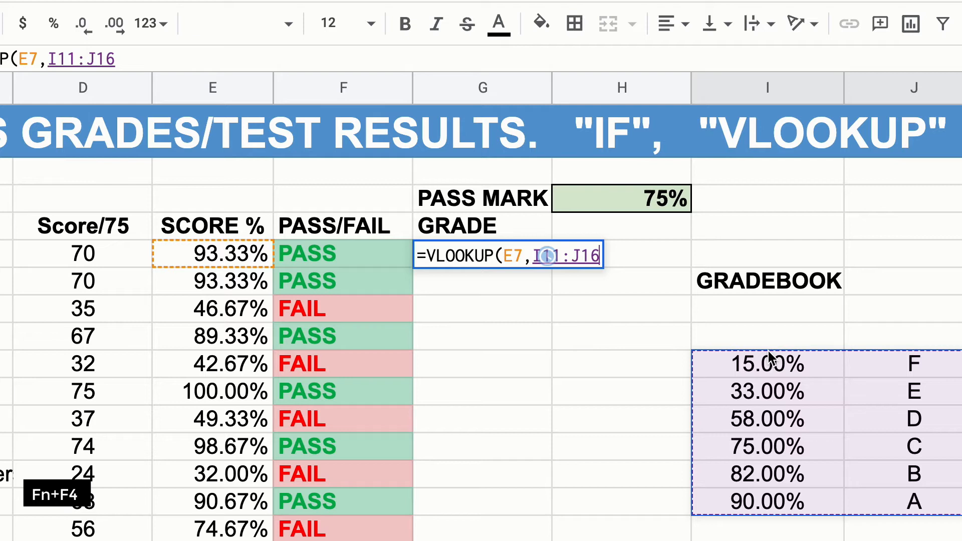
key("F4")
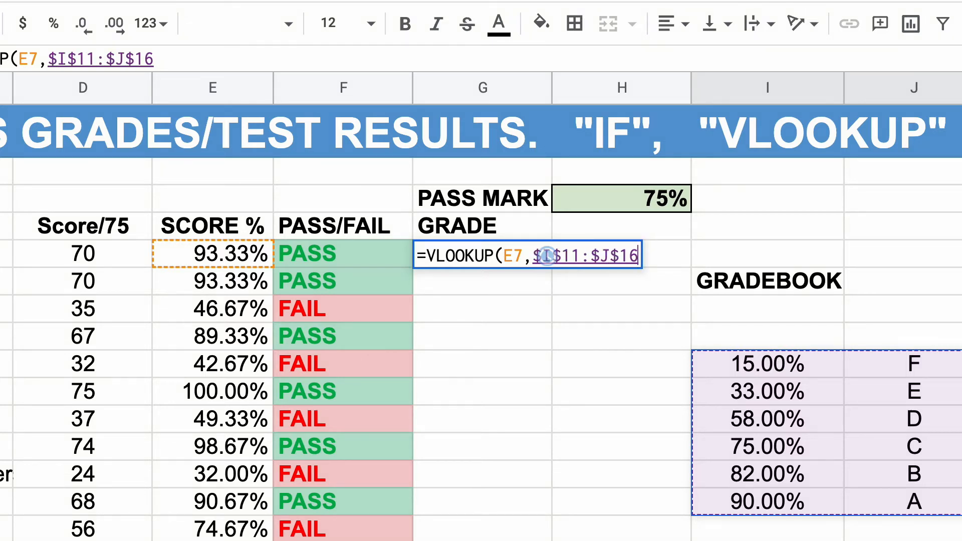
type(",")
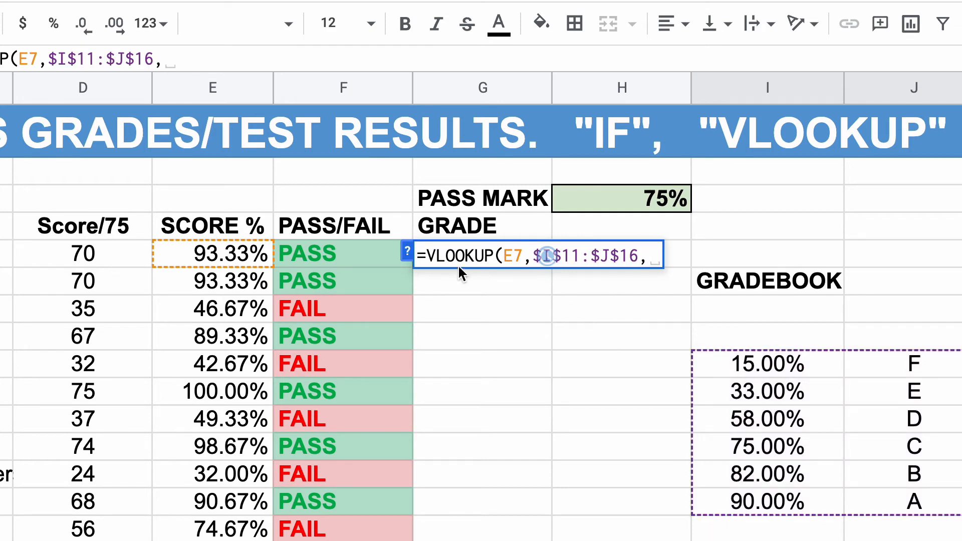
- Complete the G7 VLOOKUP with column index 2 and FALSE for the is_sorted argument
left_click(406, 251)
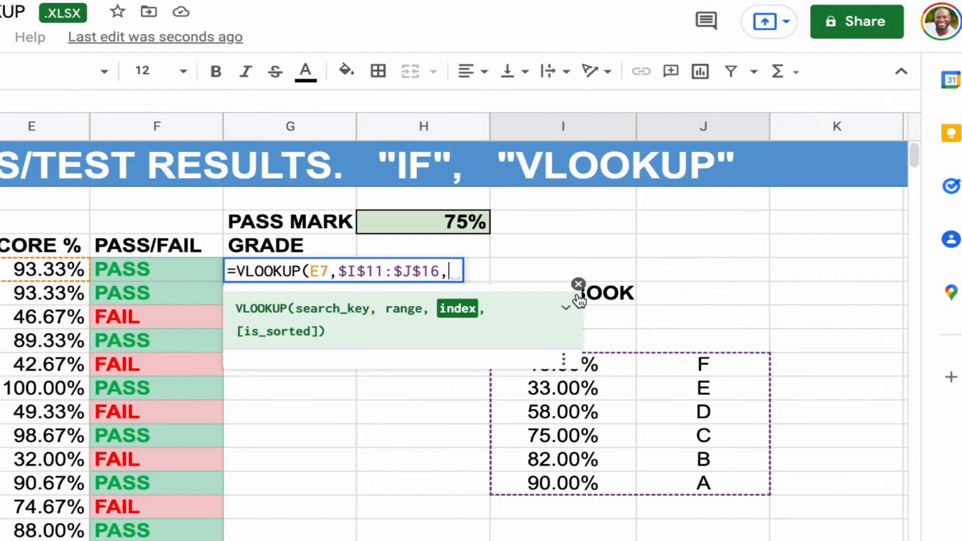
left_click(677, 286)
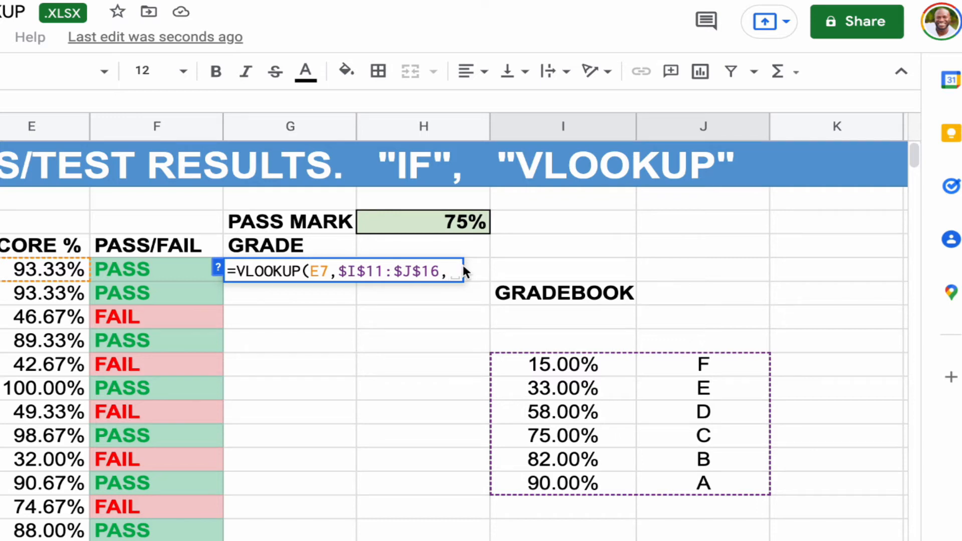
type("2")
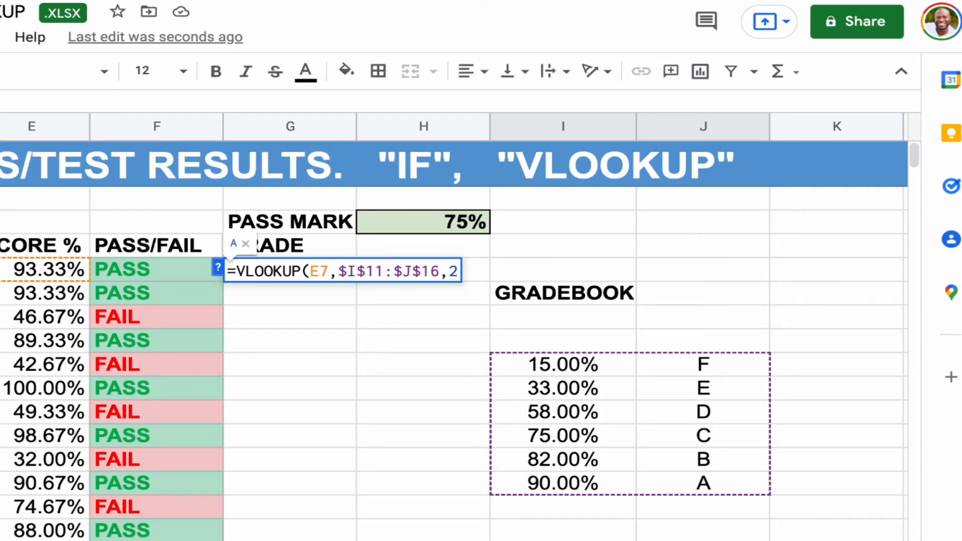
type(",")
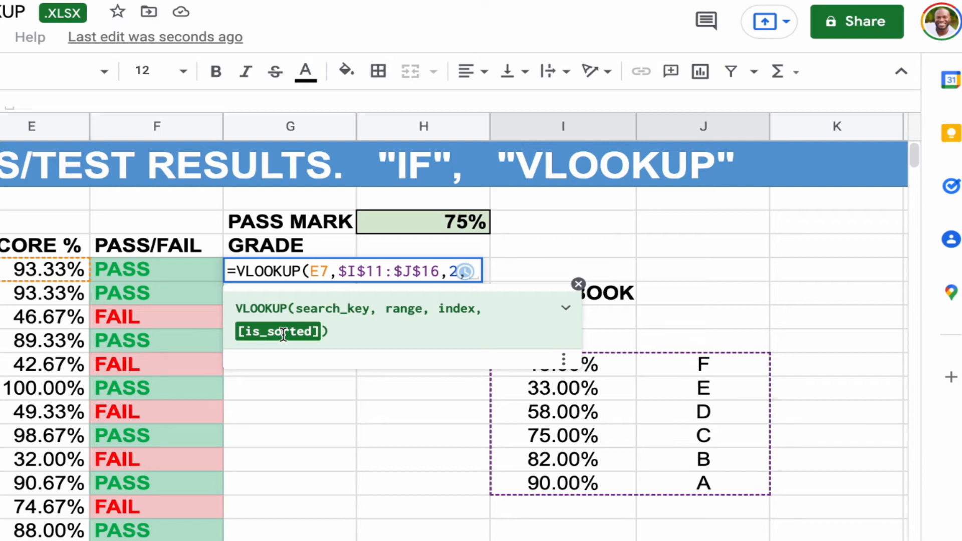
left_click(579, 284)
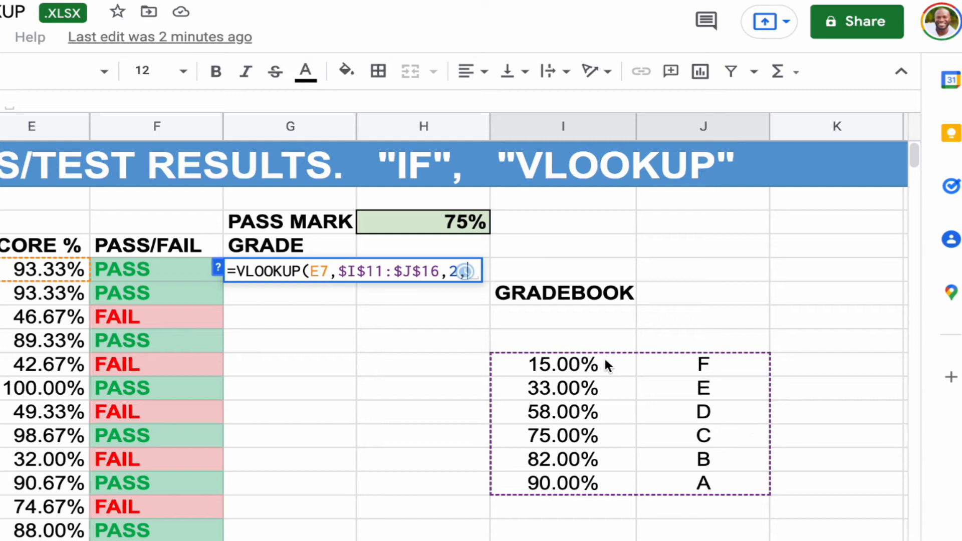
type(",")
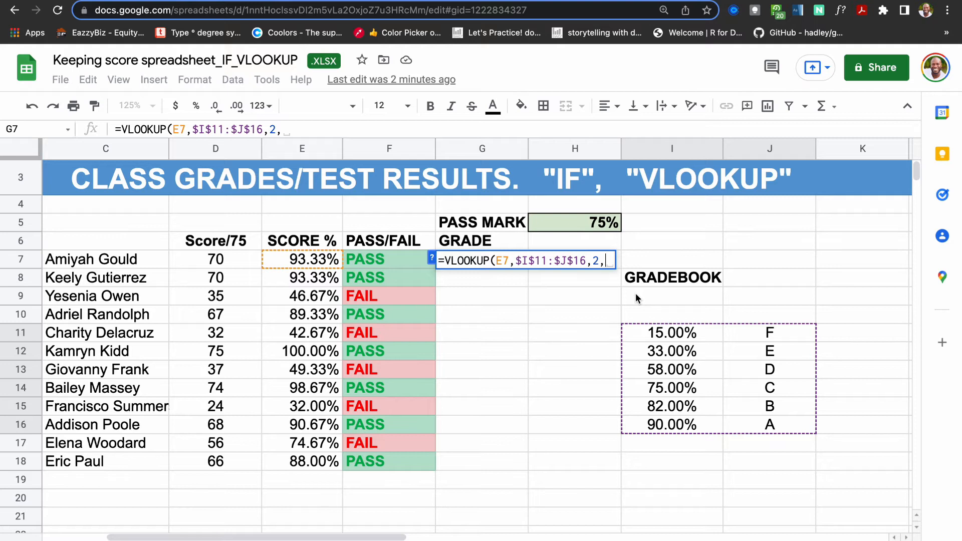
type("FALSE")
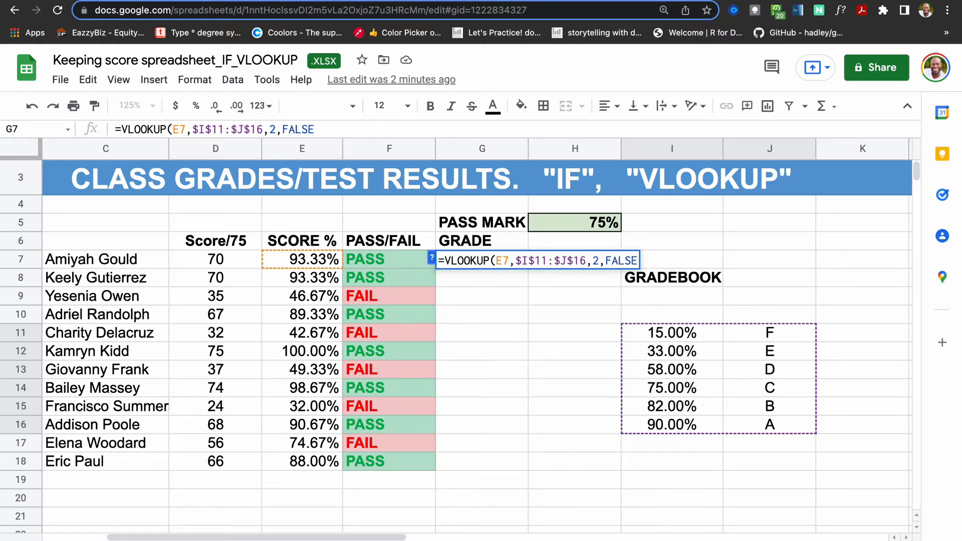
type(")")
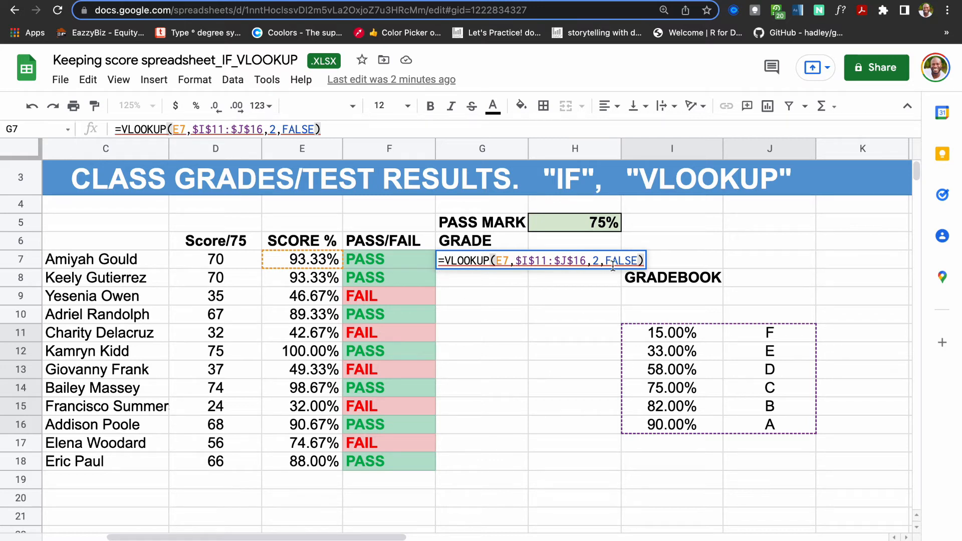
key("Return")
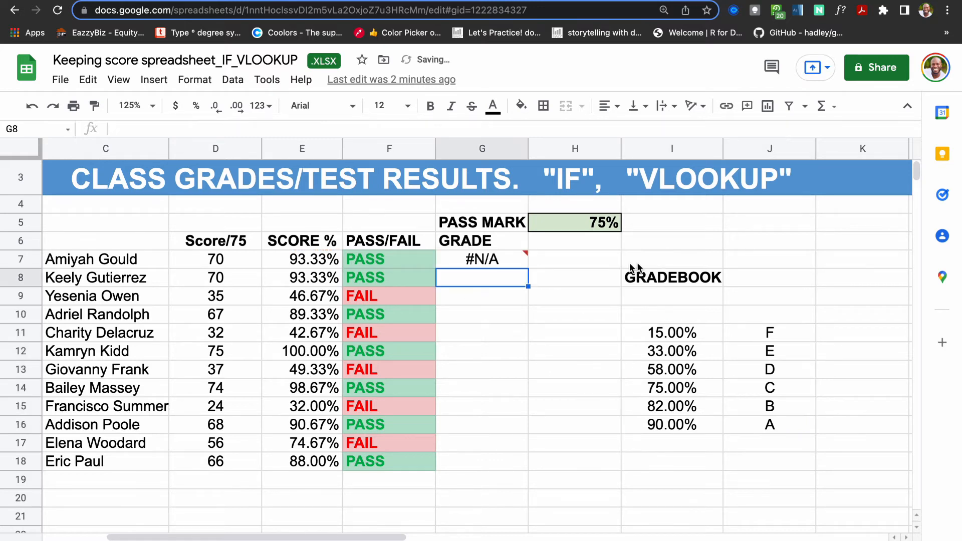
- Examine the error details on G7 and compare the E7 score with the gradebook percentages in I11:I16
mouse_move(499, 262)
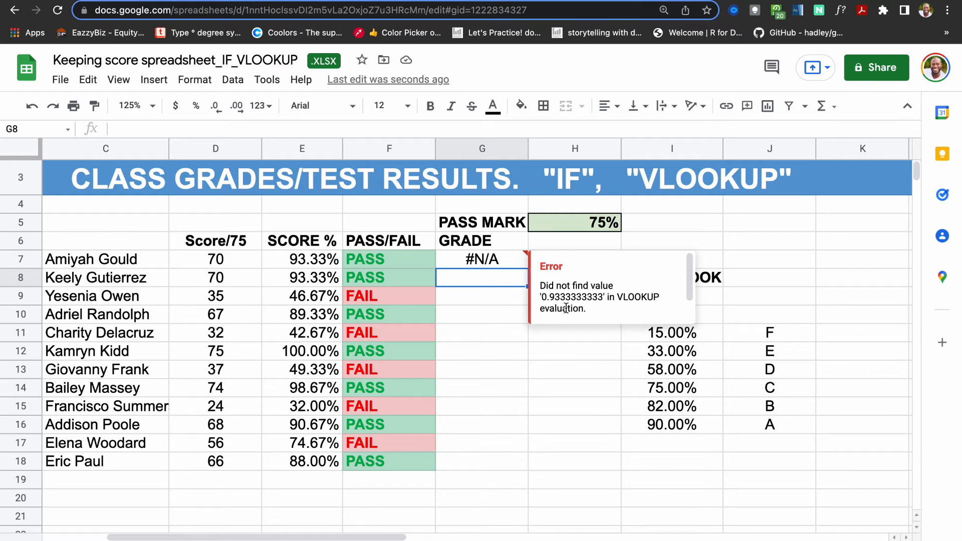
left_click(297, 259)
left_click_drag(648, 334, 734, 364)
left_click_drag(736, 422, 735, 426)
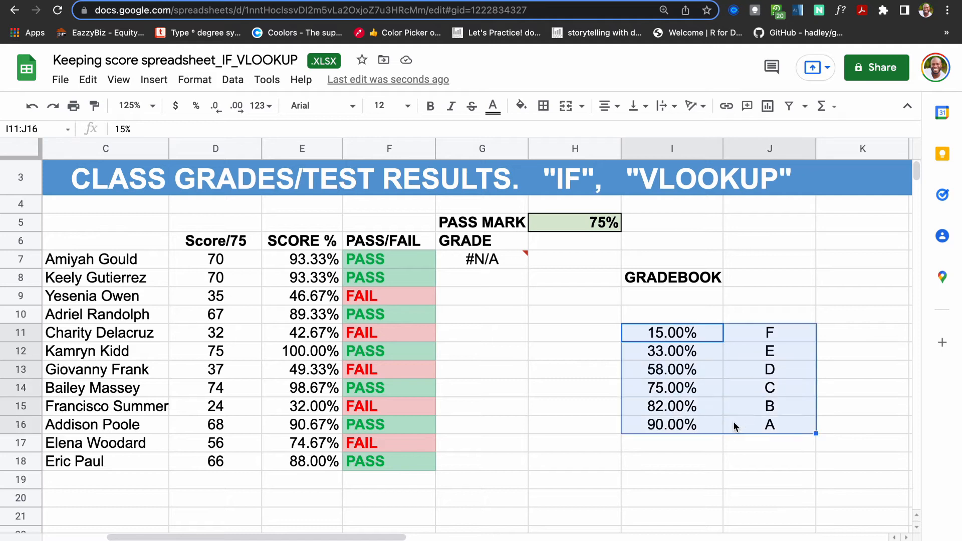
left_click(698, 417)
left_click_drag(663, 332, 656, 423)
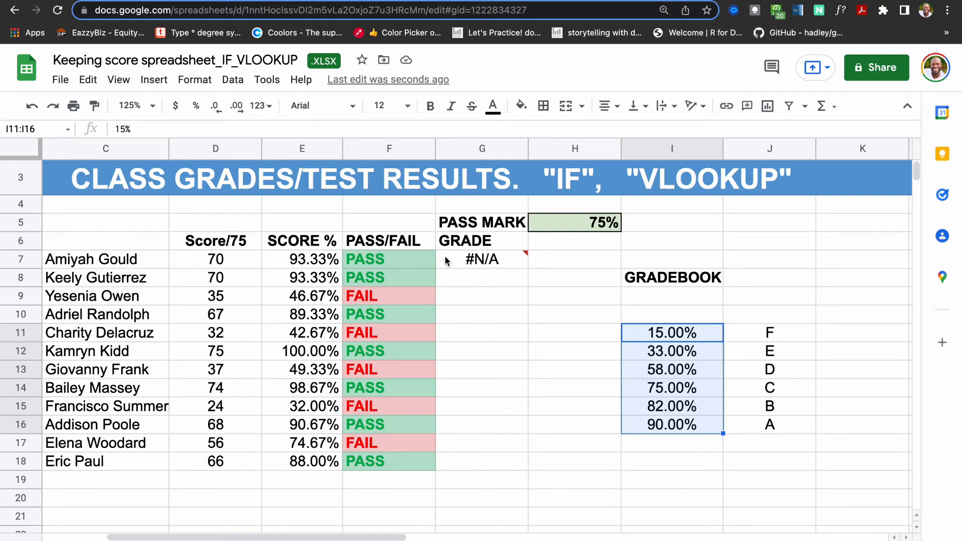
mouse_move(480, 260)
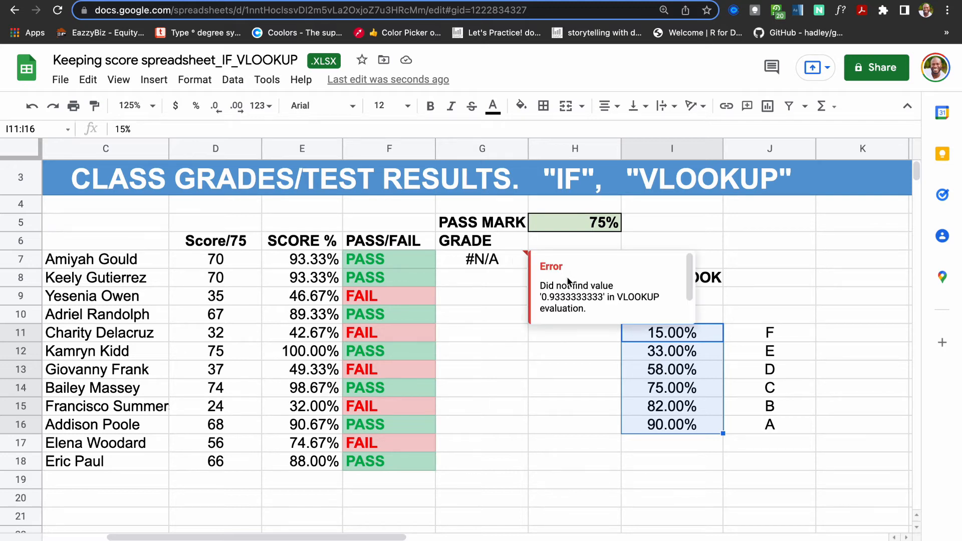
- Change the is_sorted argument of the G7 VLOOKUP to TRUE, giving =VLOOKUP(E7,$I$11:$J$16,2,TRUE)
left_click(501, 262)
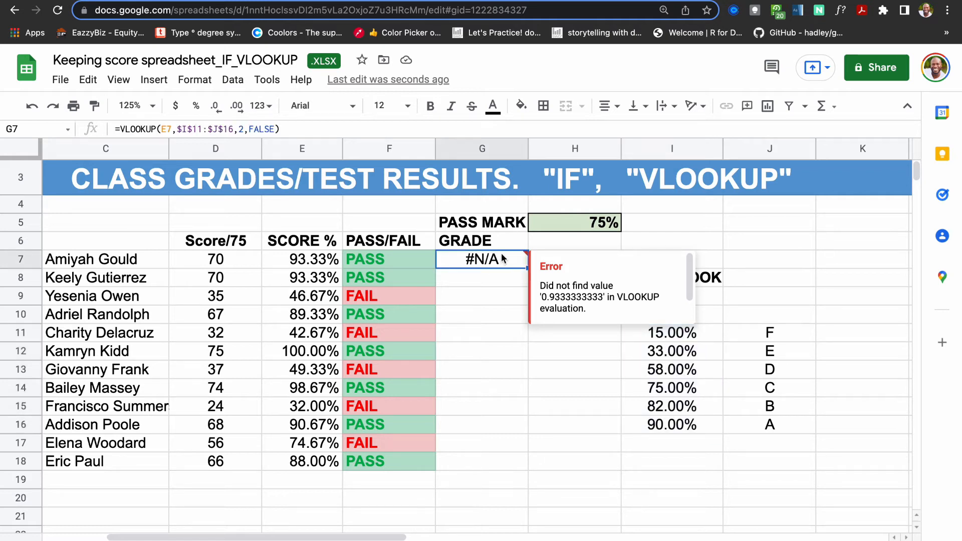
left_click(274, 129)
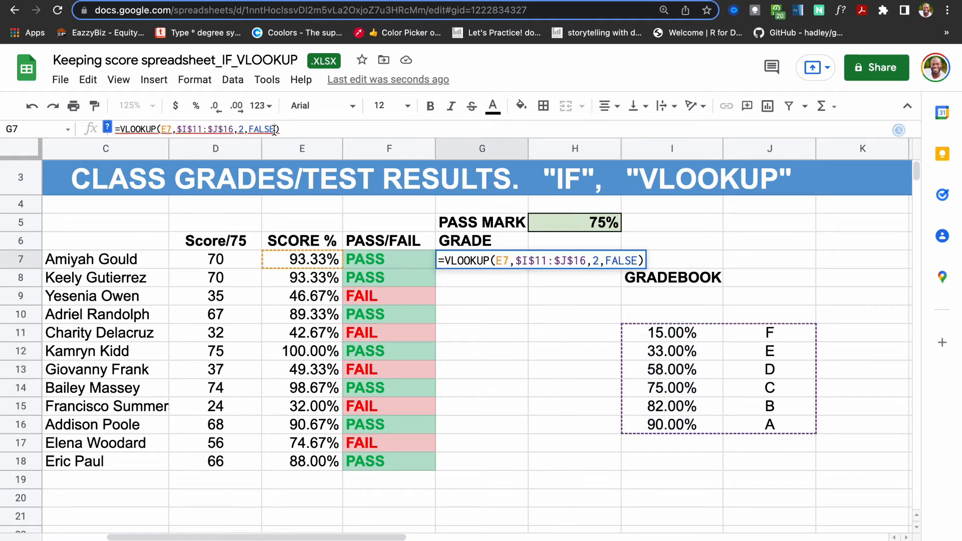
key("BackSpace")
key("BackSpace")
key("BackSpace")
key("BackSpace")
key("BackSpace")
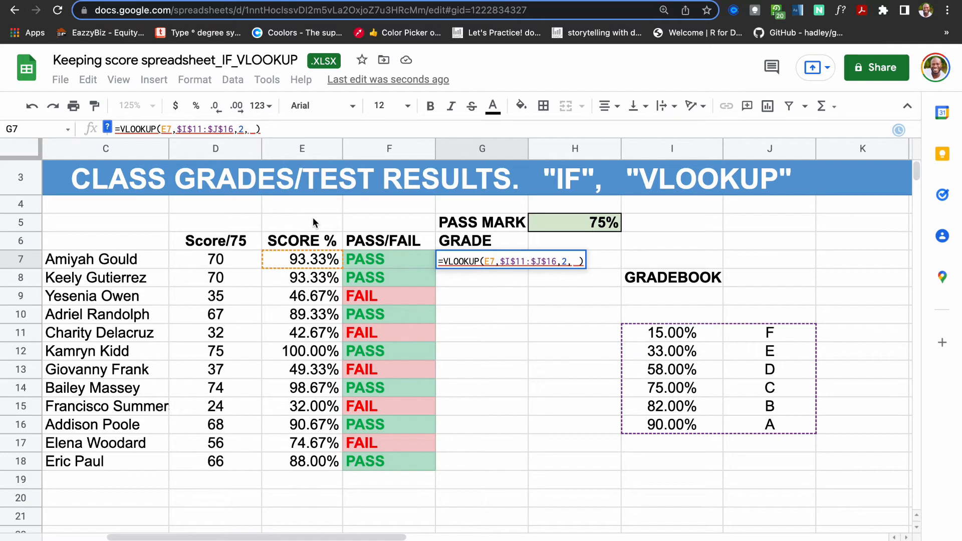
type("TRUE")
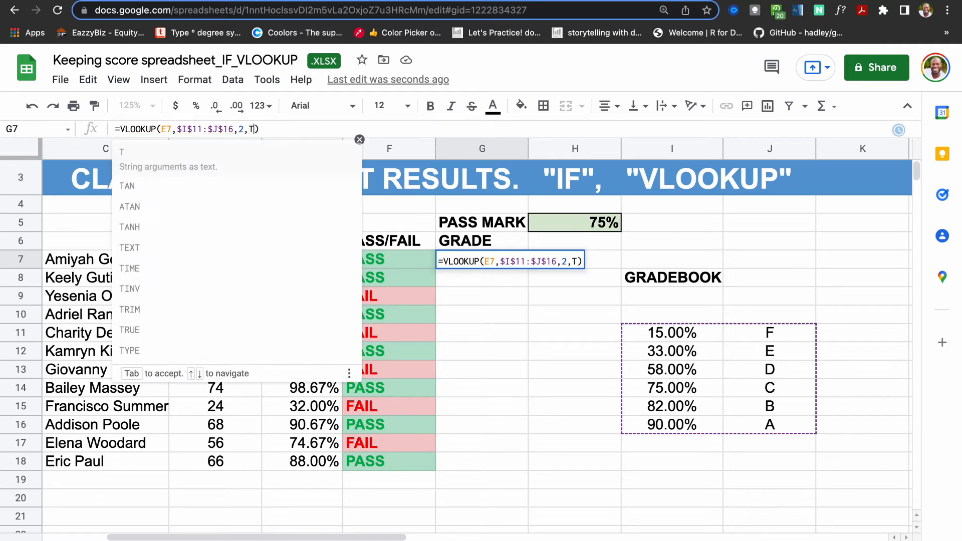
type(")")
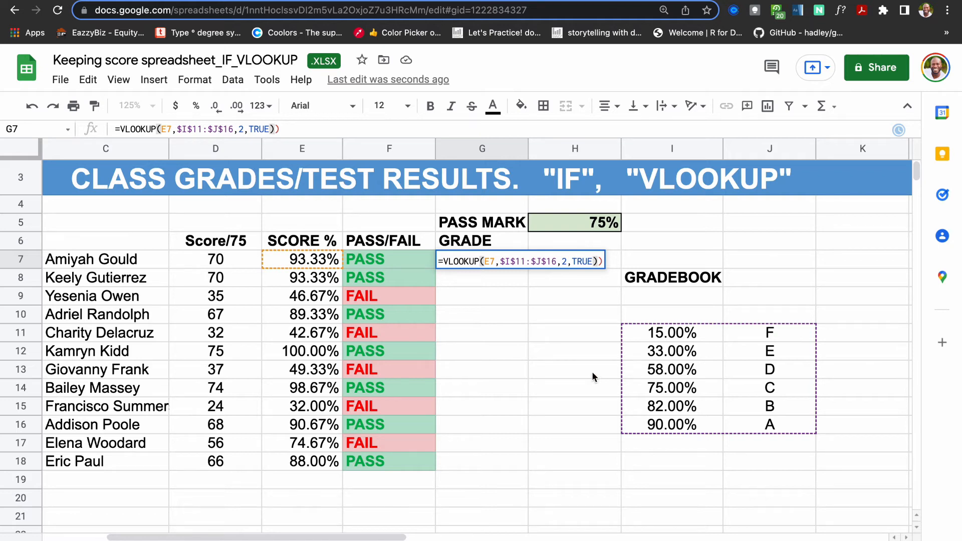
key("BackSpace")
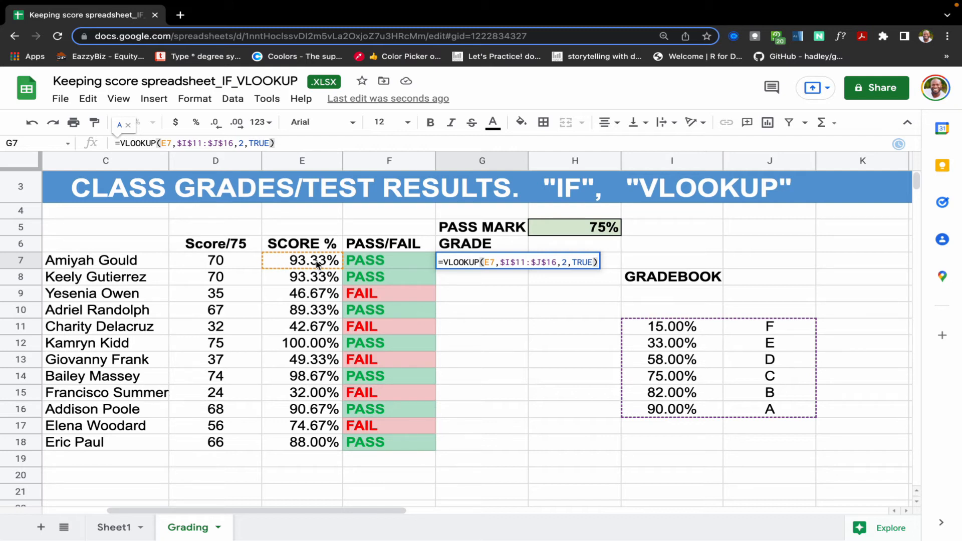
key("Return")
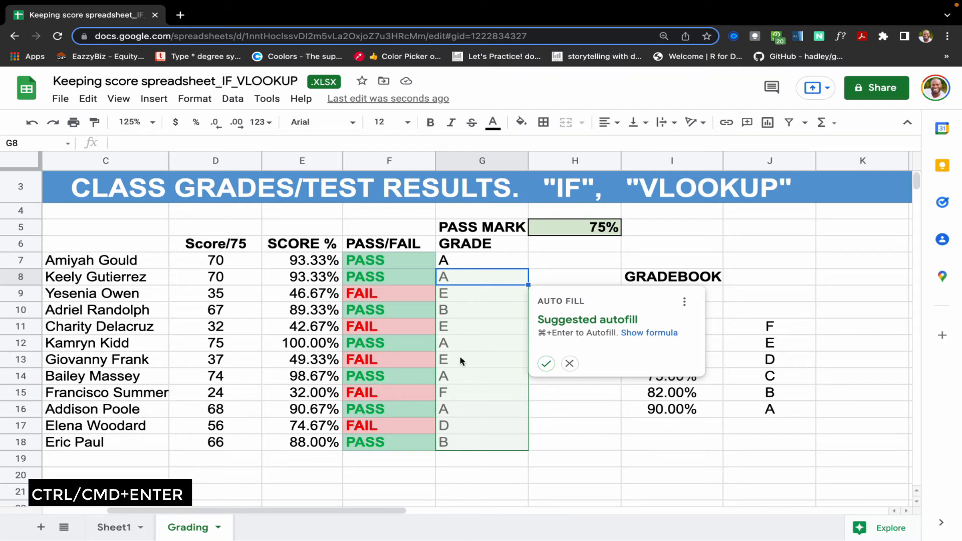
- Accept the suggested autofill to apply the grade formula to G8:G18, then check the filled range
key("super+Return")
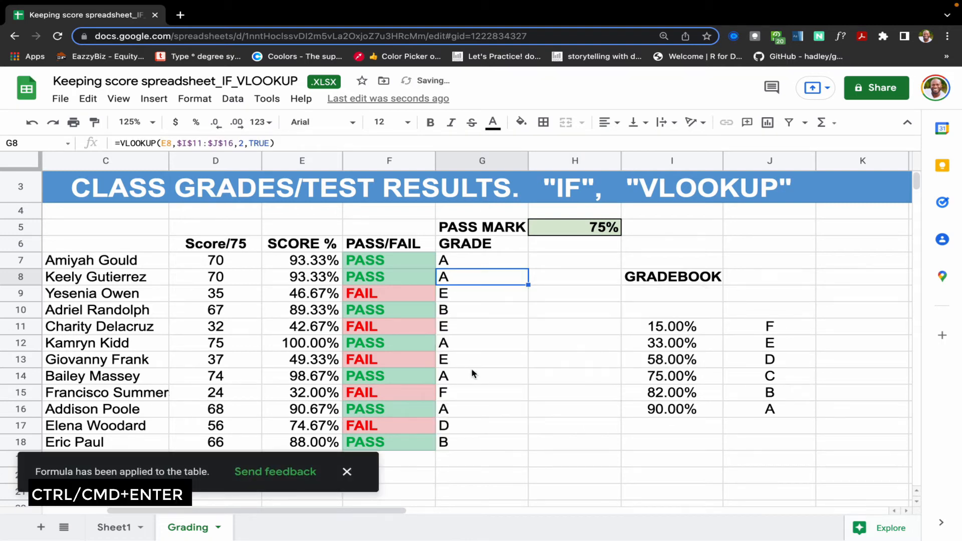
left_click(346, 471)
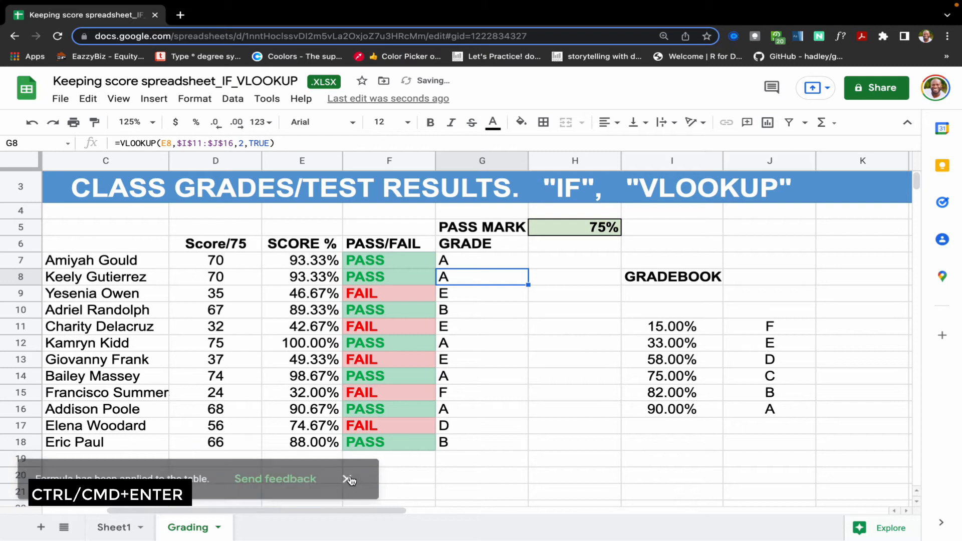
left_click(482, 408)
left_click_drag(468, 261, 477, 444)
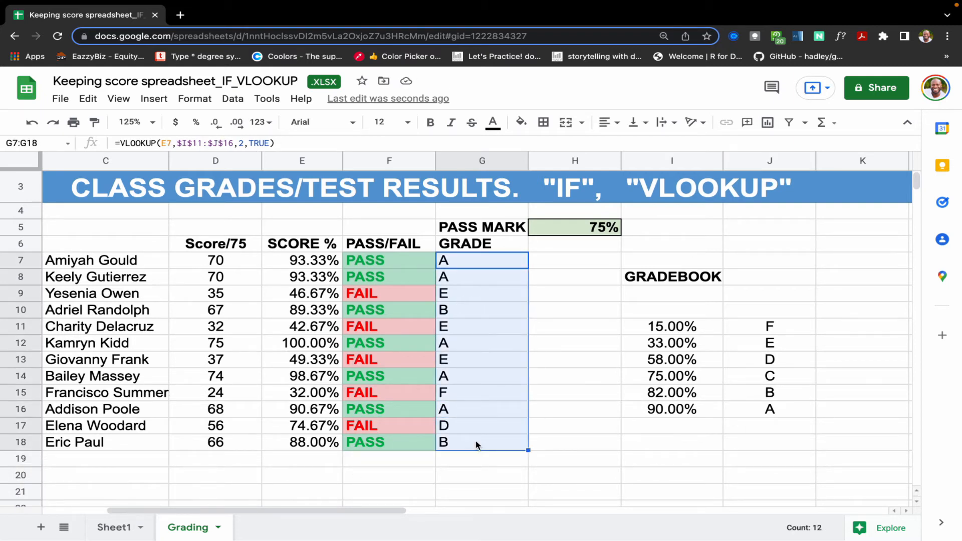
left_click(554, 442)
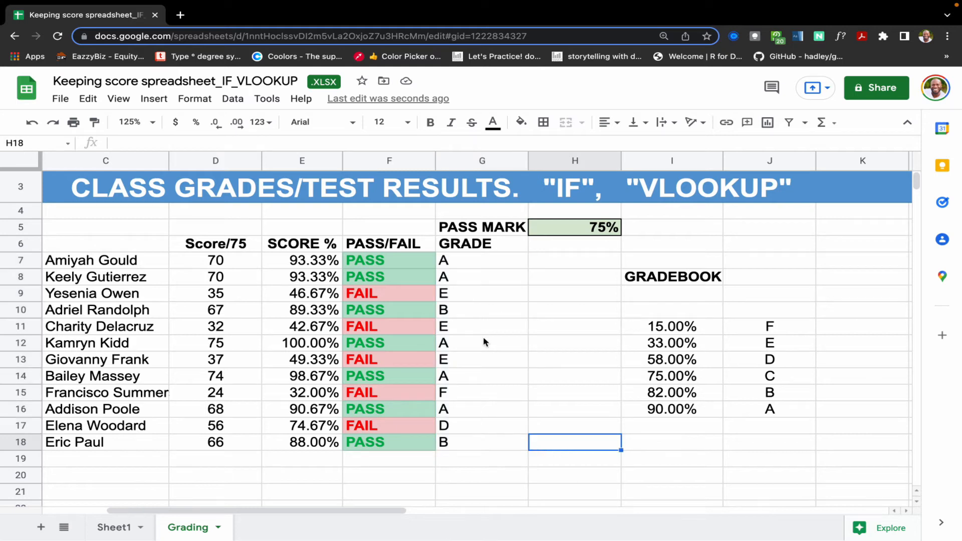
- Check the grades in G7:G10 against their score percentages and the gradebook's threshold and letter in row 12
left_click(294, 263)
left_click(450, 265)
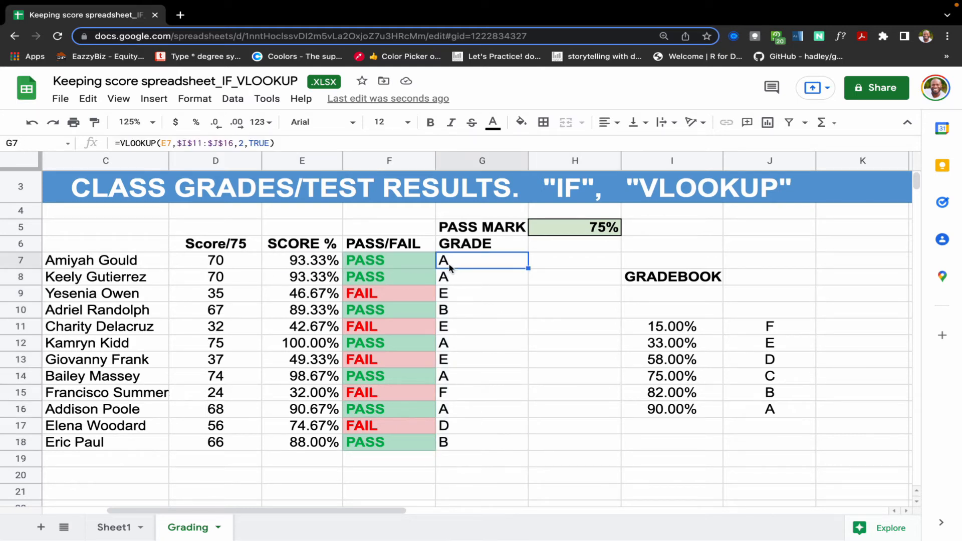
left_click(308, 279)
left_click(445, 279)
left_click(311, 294)
left_click(449, 295)
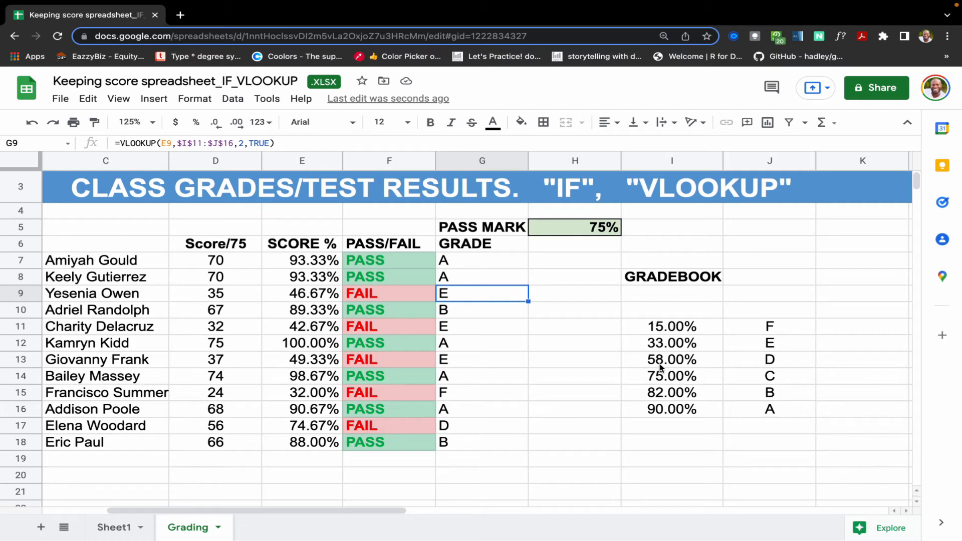
left_click(675, 346)
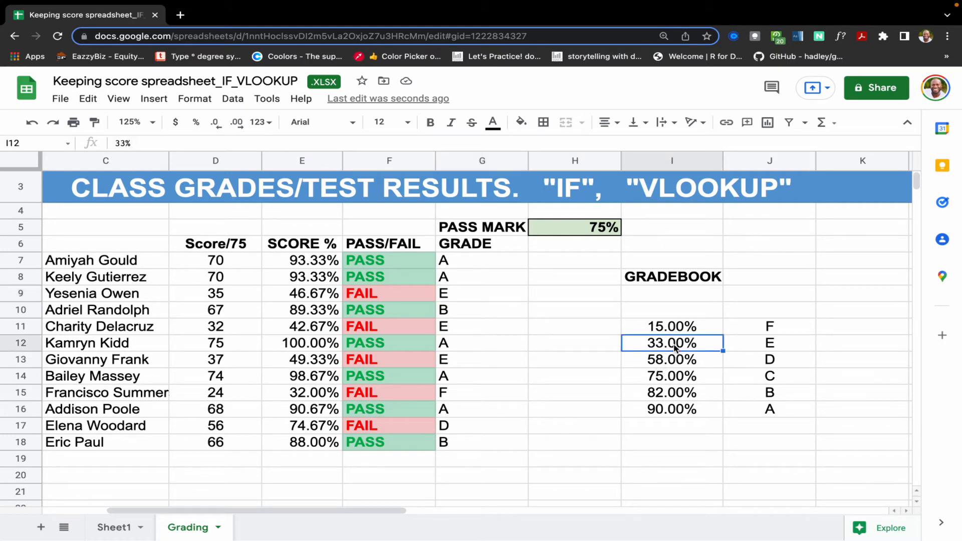
left_click(757, 346)
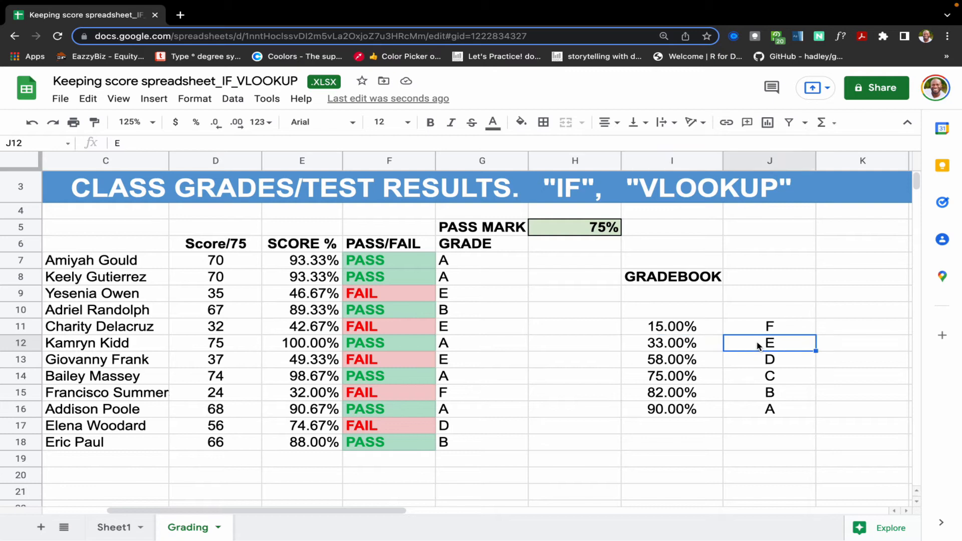
left_click(454, 297)
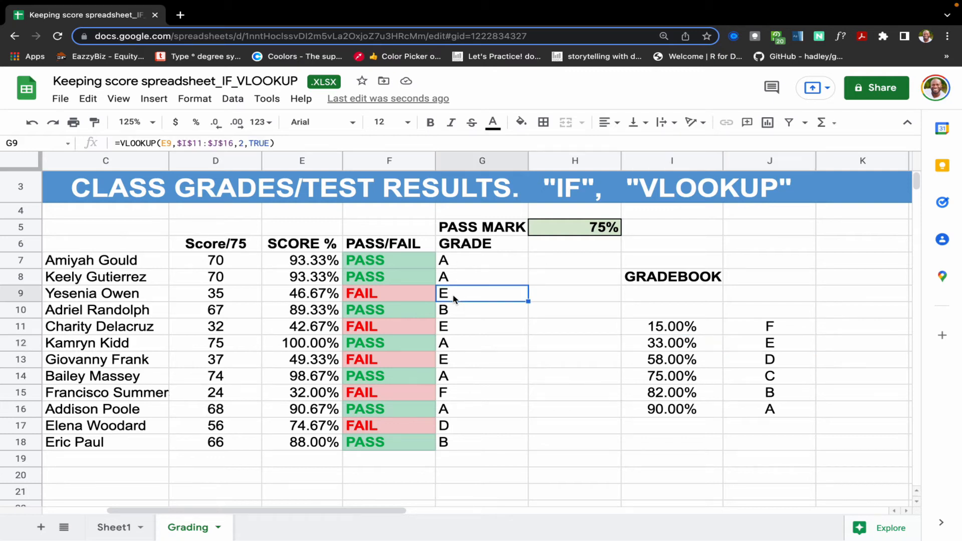
left_click(457, 314)
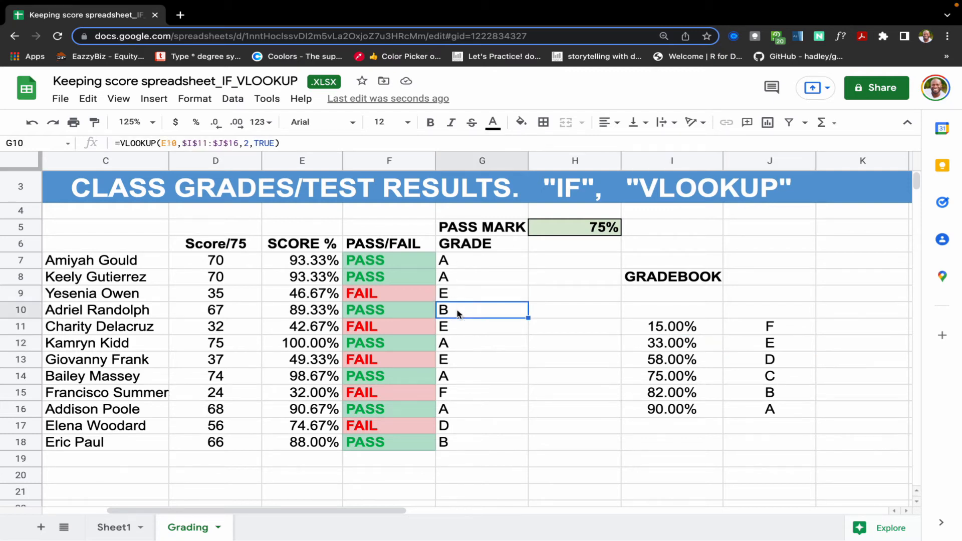
- Check the gradebook threshold in I15 and its letter in J15 against the grade in G10
left_click(743, 396)
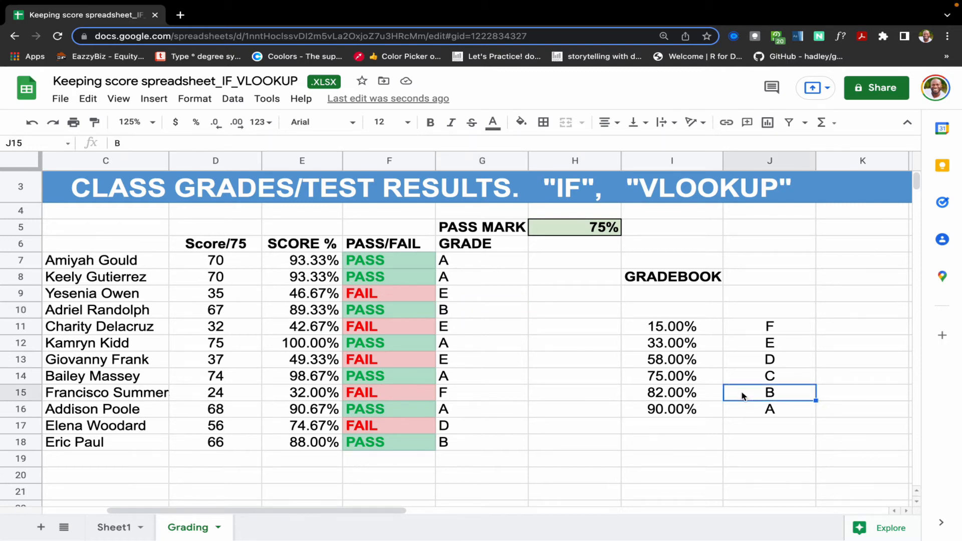
left_click(660, 392)
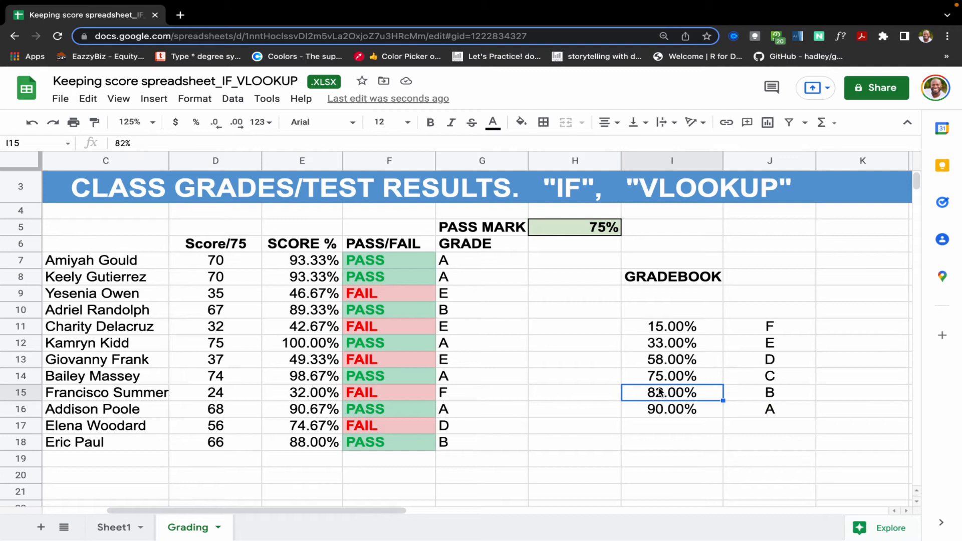
left_click(766, 398)
- Center the letter grades in G7:G18 horizontally
left_click_drag(476, 263, 462, 441)
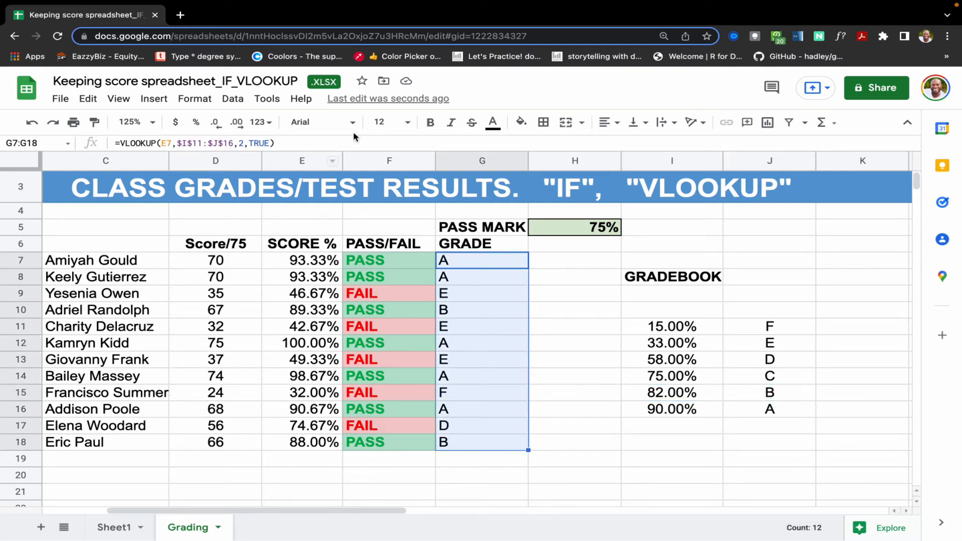
left_click(608, 122)
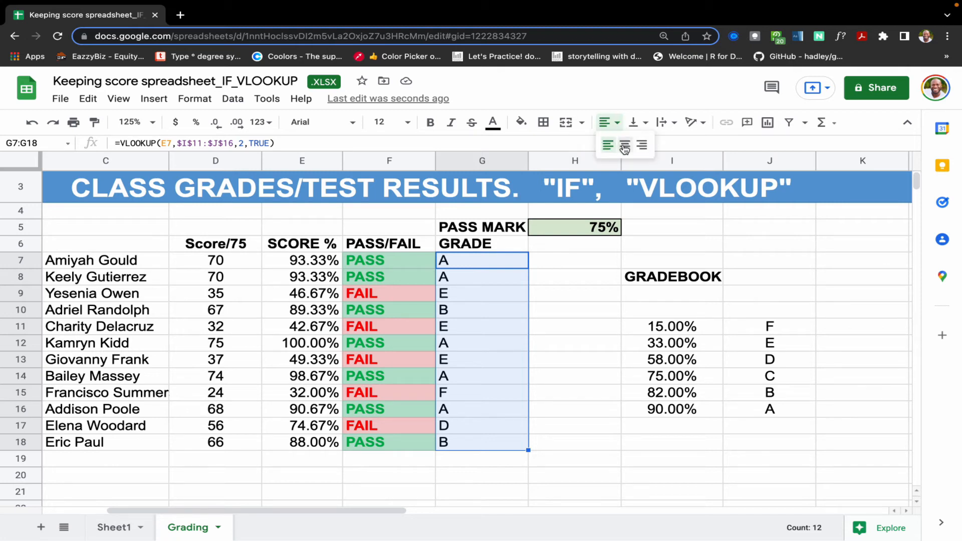
left_click(624, 145)
left_click(492, 294)
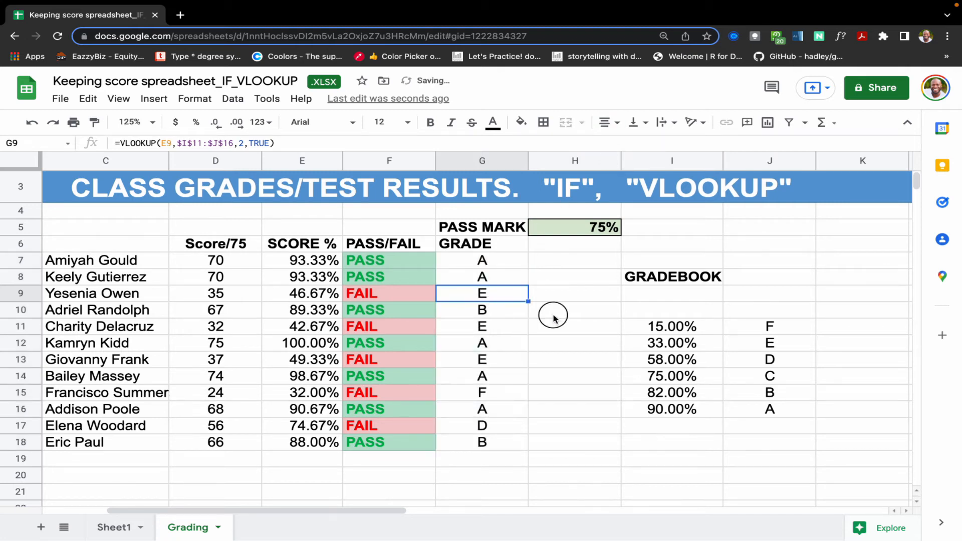
left_click(553, 316)
left_click_drag(478, 262, 474, 453)
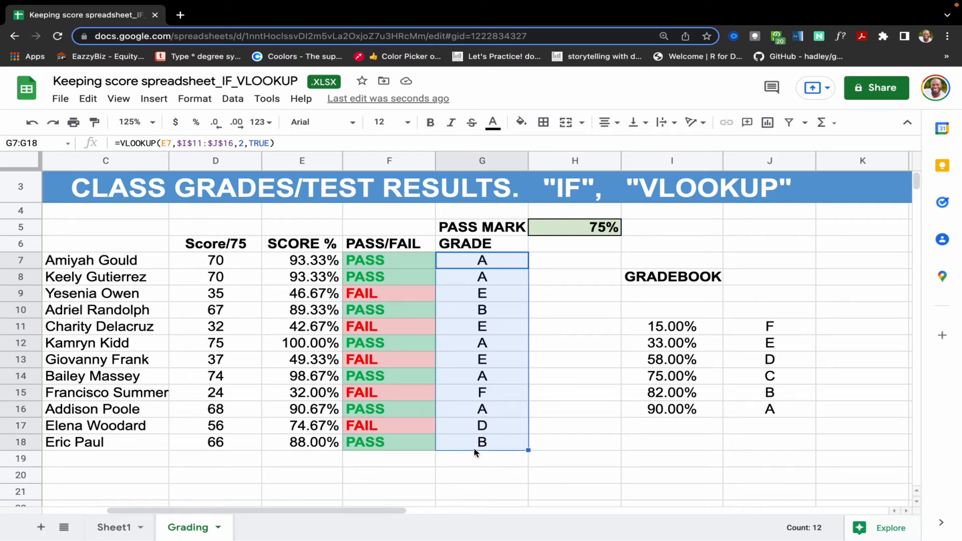
scroll(429, 471, "down", 1)
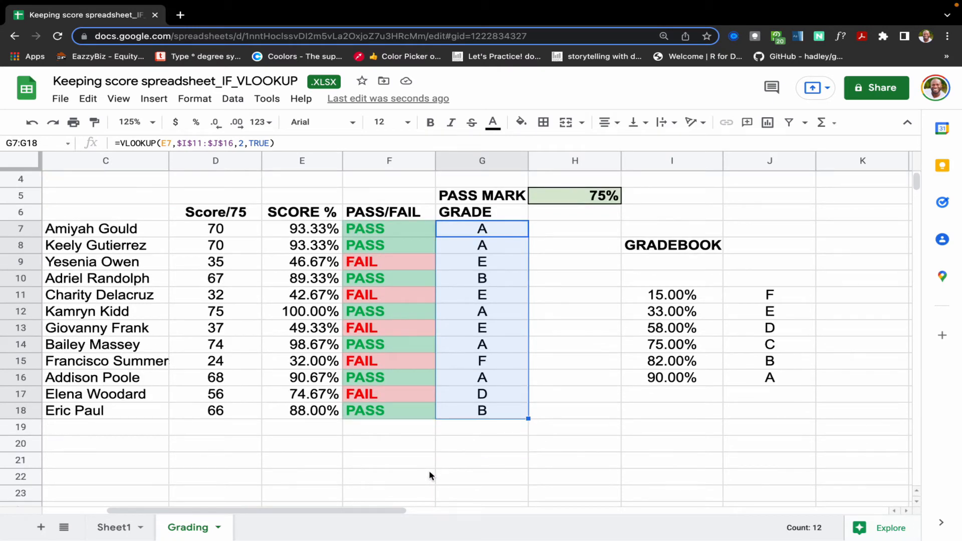
scroll(429, 475, "down", 1)
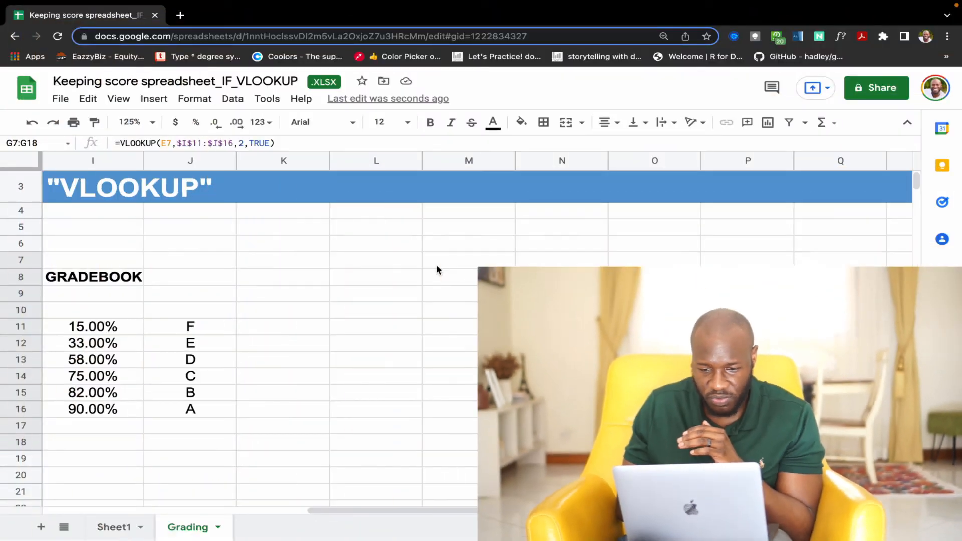
- List the items Orange, Berries, Mangoes, Onions and Tomatoes down cells M7:M11
left_click(439, 265)
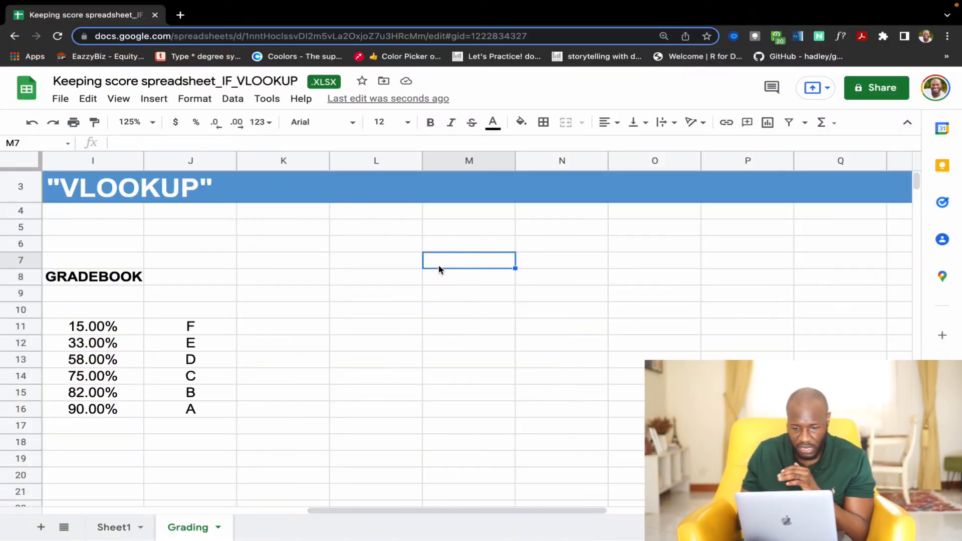
type("Orange")
key("Return")
type("Fr")
key("BackSpace")
key("BackSpace")
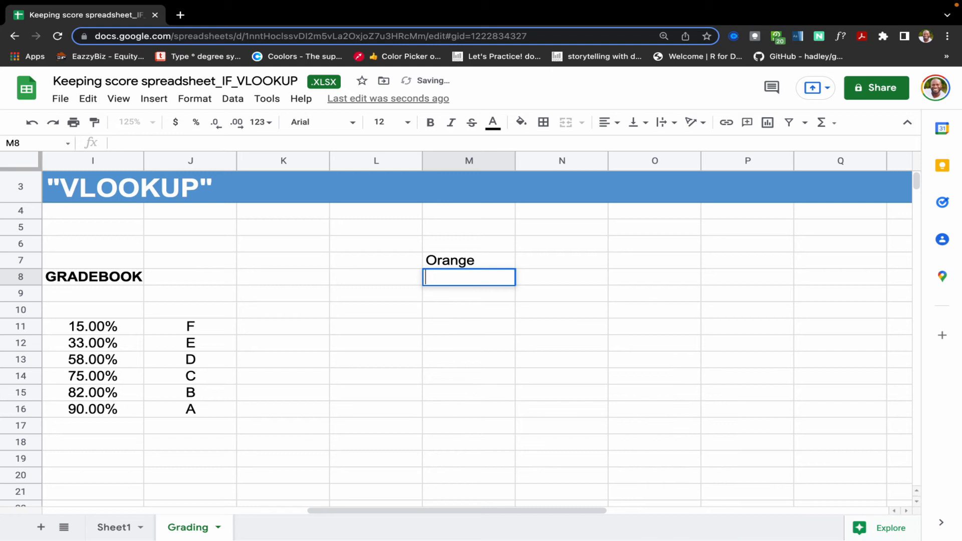
type("Berrie")
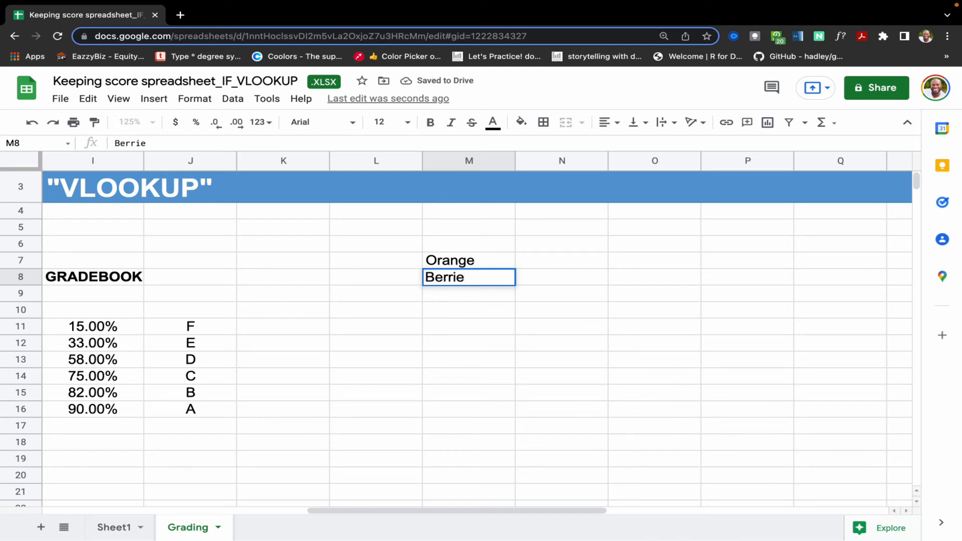
type("s")
key("Return")
type("Mangoes")
key("Return")
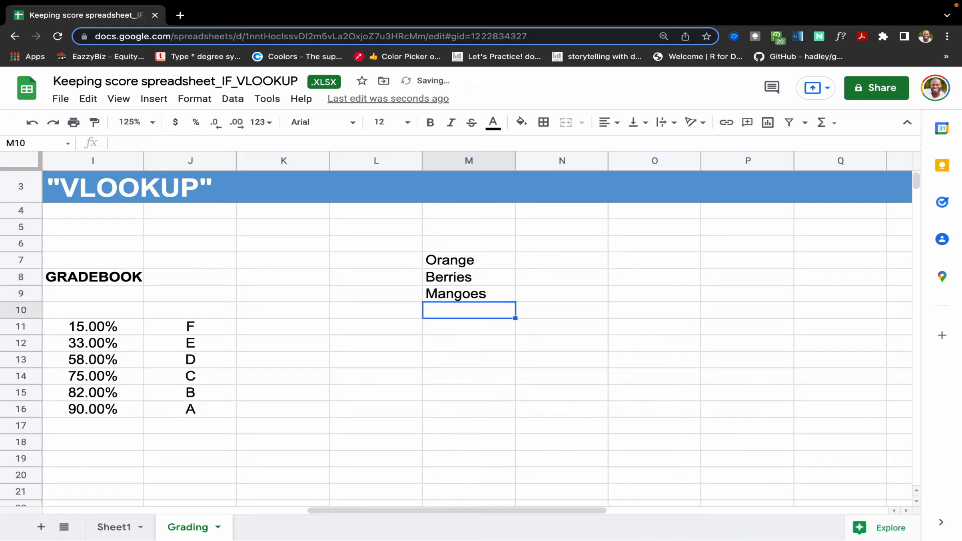
type("Onions")
key("Return")
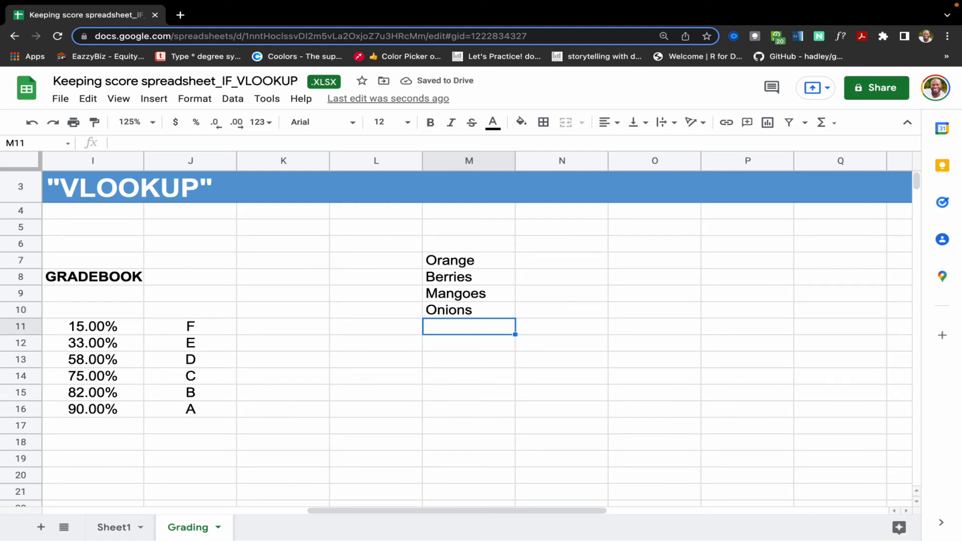
type("Tomato")
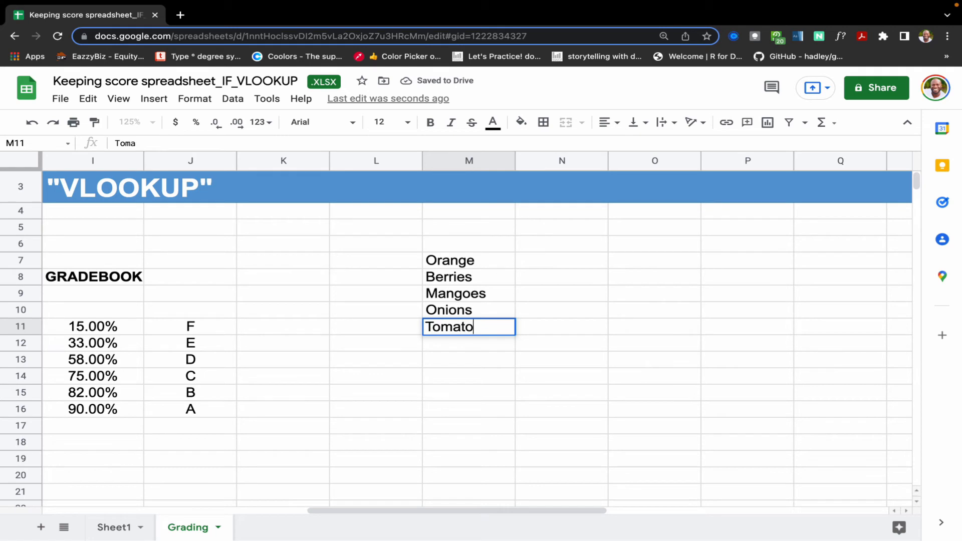
type("es")
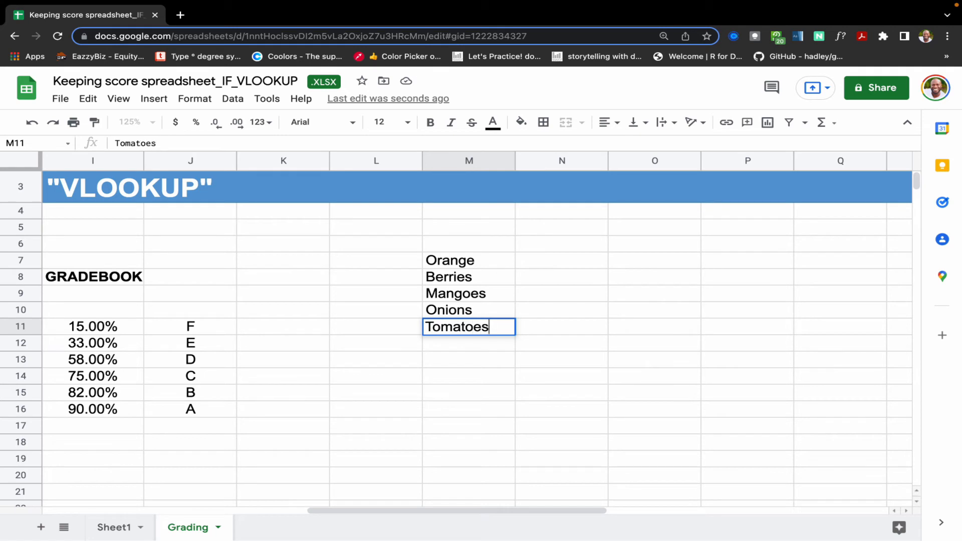
left_click(555, 261)
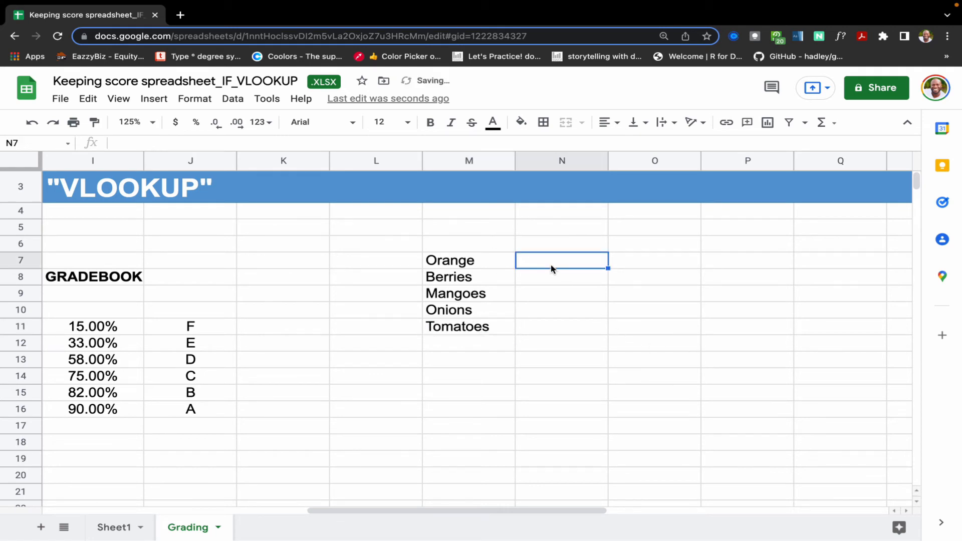
- Add the headers Item in M6 and Amount in N6 above the item list
left_click_drag(490, 261, 490, 332)
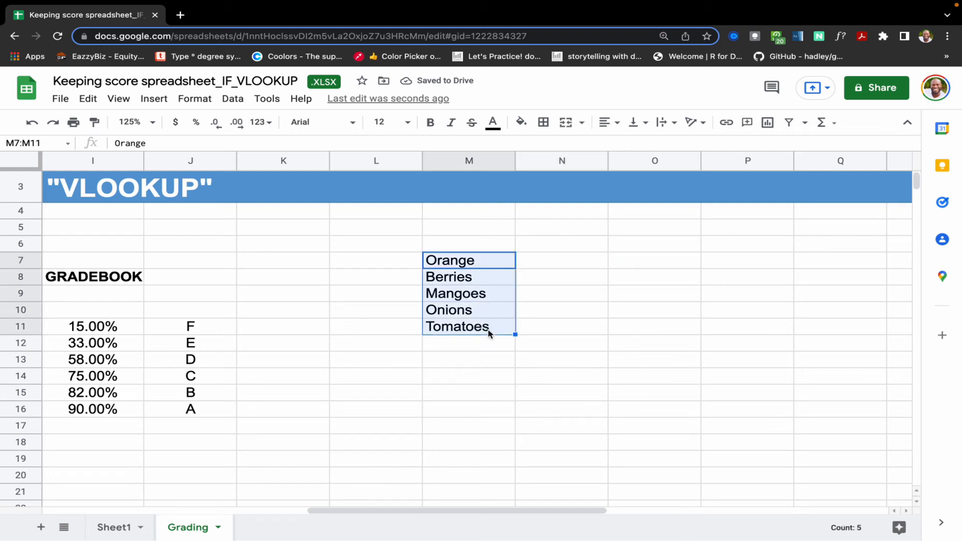
left_click(488, 247)
type("O")
key("BackSpace")
type("Item")
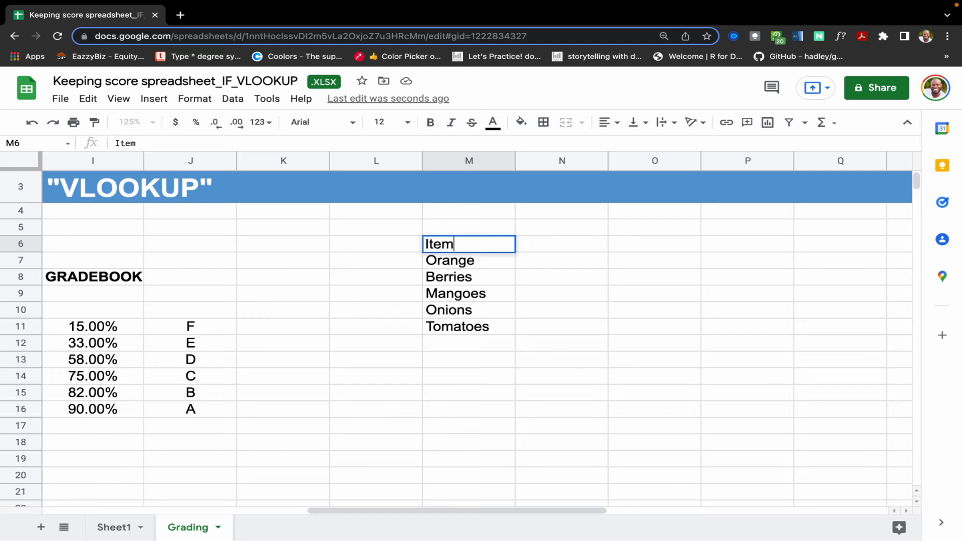
key("Tab")
type("AMount")
key("BackSpace")
key("BackSpace")
key("BackSpace")
key("BackSpace")
key("BackSpace")
type("mount")
key("Return")
left_click(555, 267)
- Enter the heading "Price list" in Q6
scroll(576, 356, "right", 2)
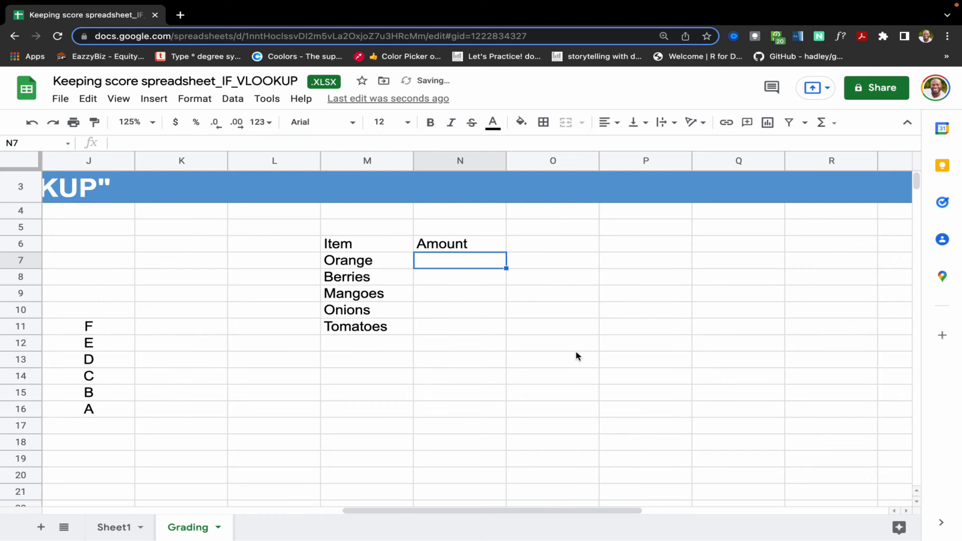
left_click(728, 249)
type("Prt")
type("ice list")
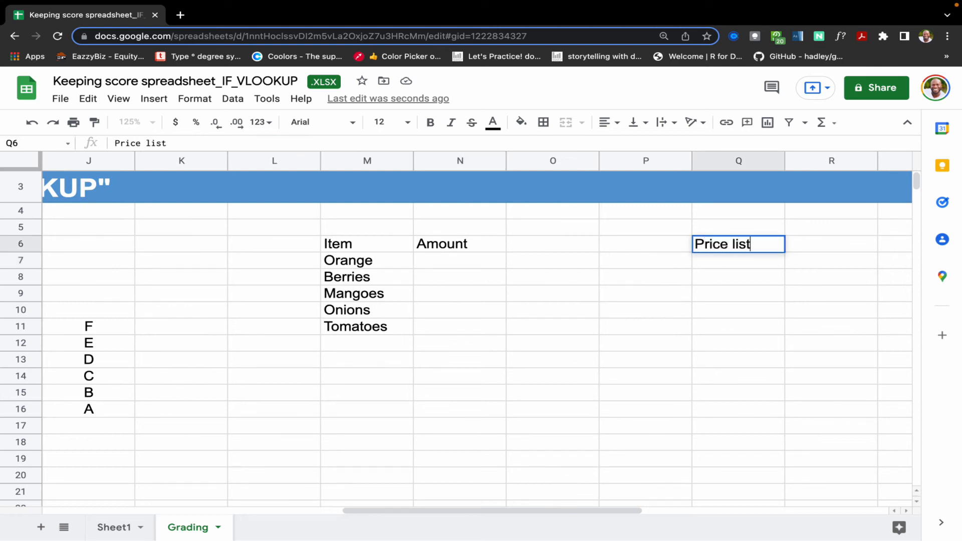
key("Return")
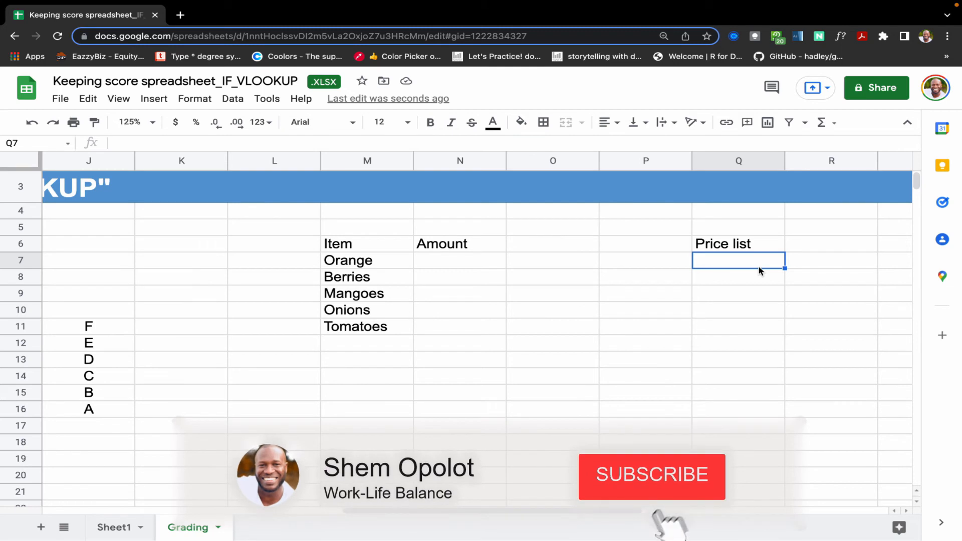
- List Mangoes, Orange, Tomatoes, Berries and Onions under the Price list heading in Q7:Q11
left_click_drag(738, 265, 799, 332)
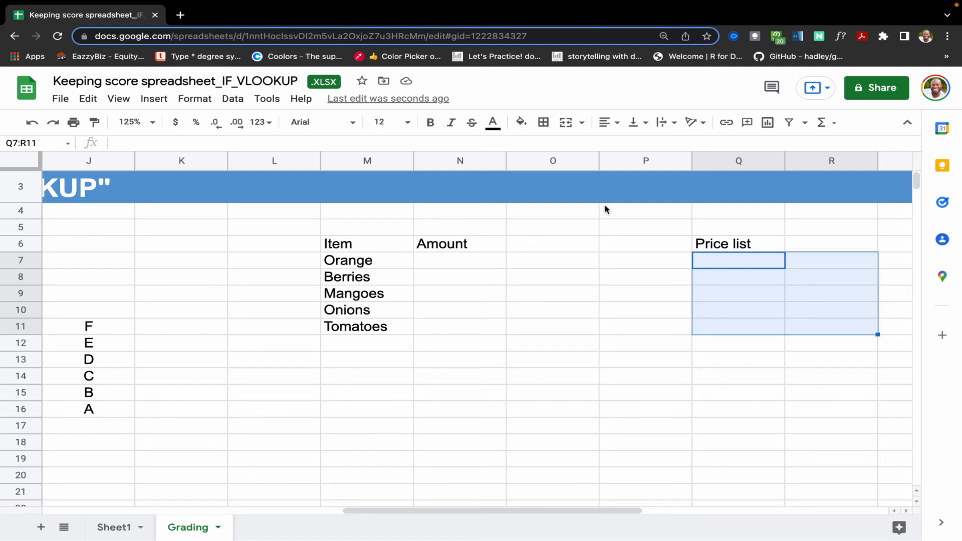
left_click_drag(466, 260, 465, 324)
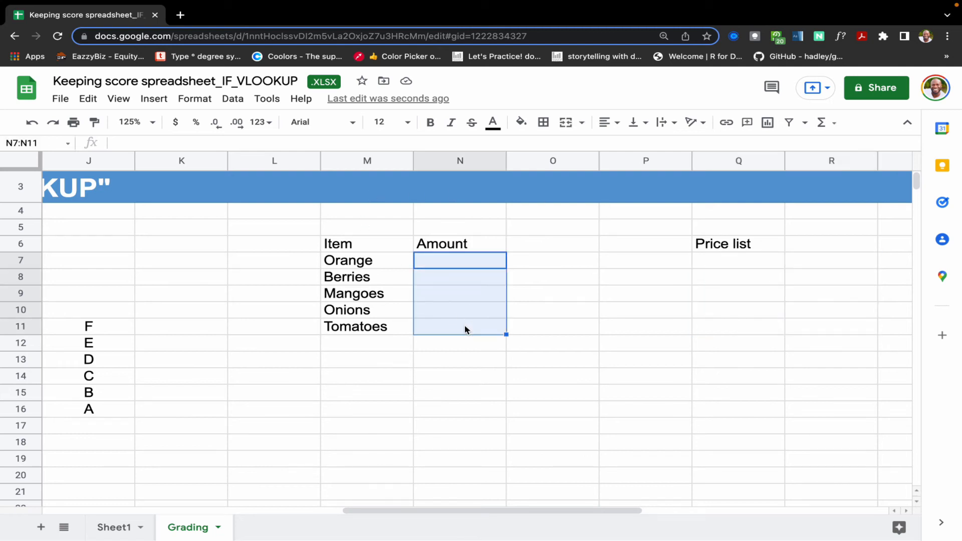
left_click(719, 260)
type("Mangoes")
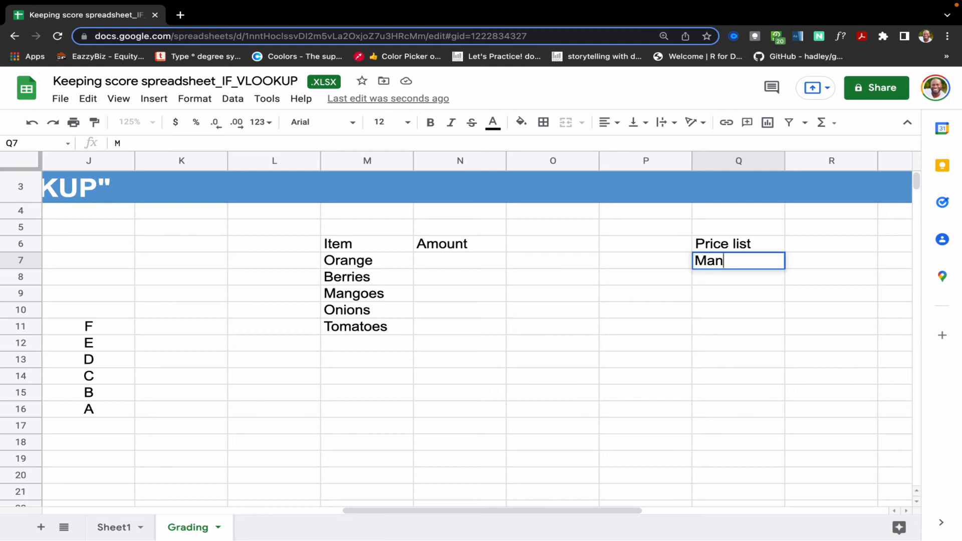
key("Return")
type("Orange")
key("Return")
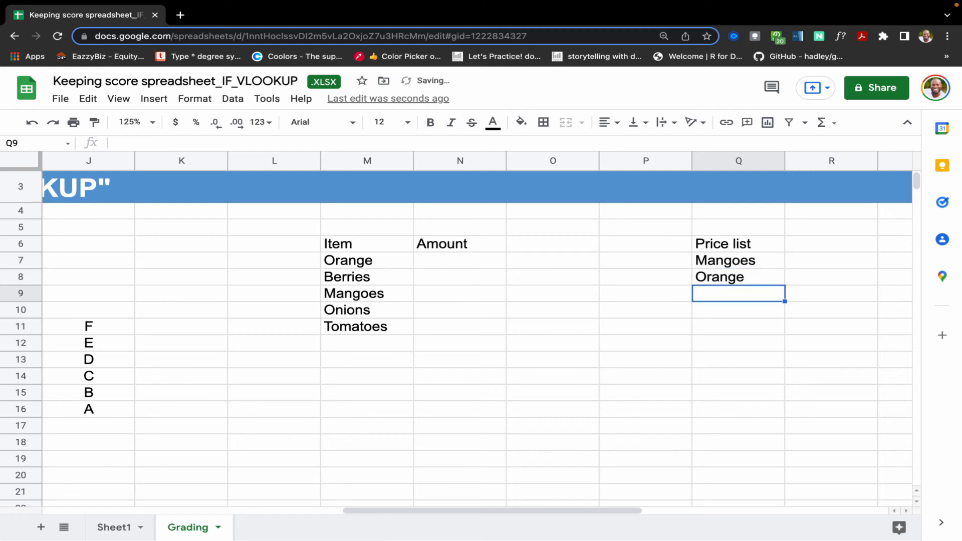
type("Tomatoes")
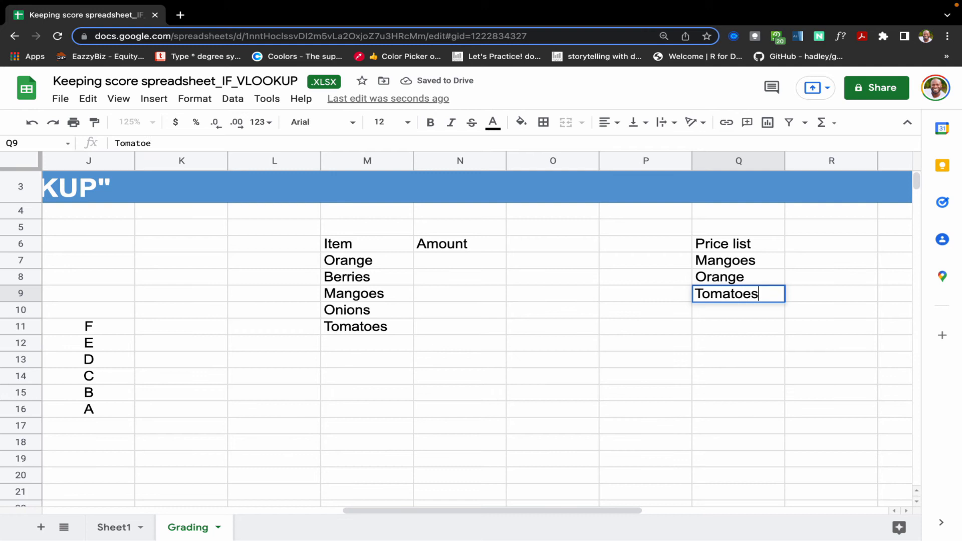
key("Return")
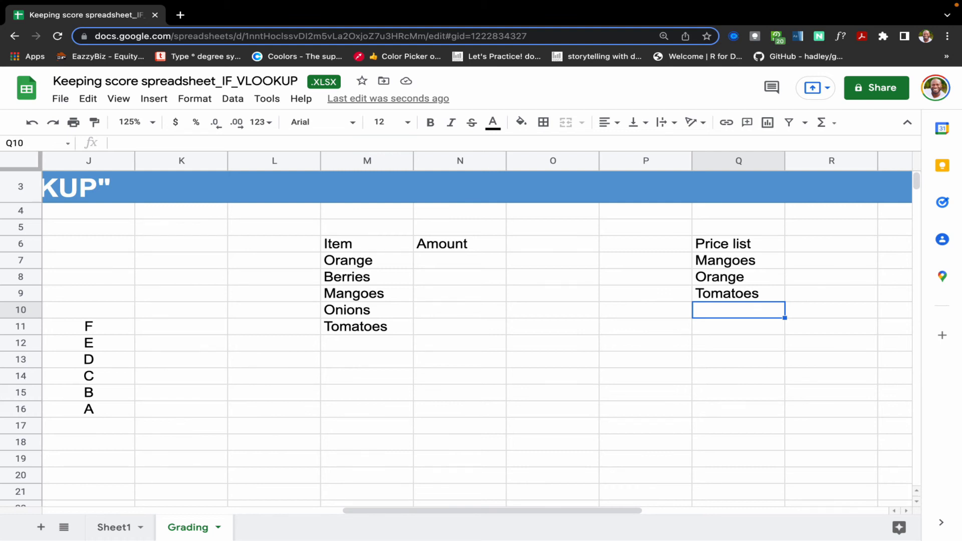
type("Berries")
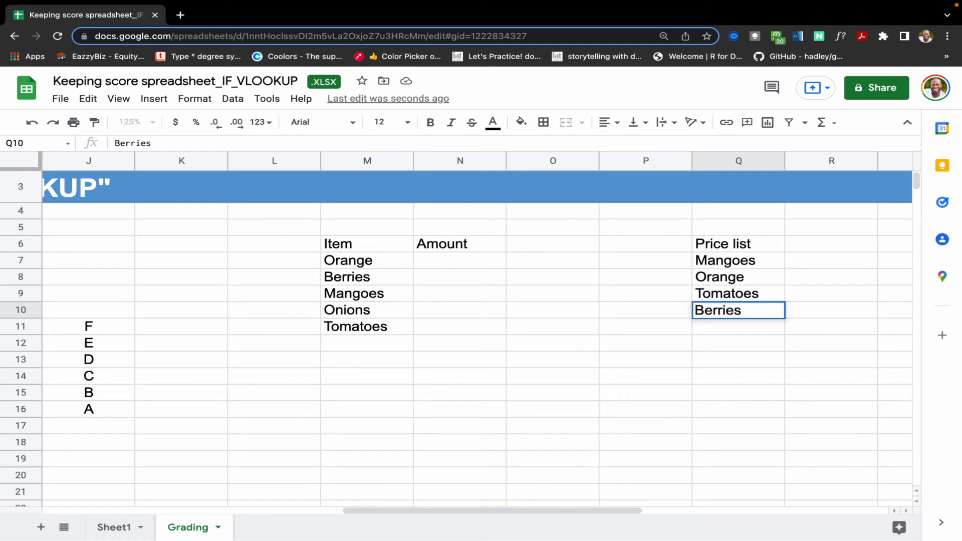
key("Return")
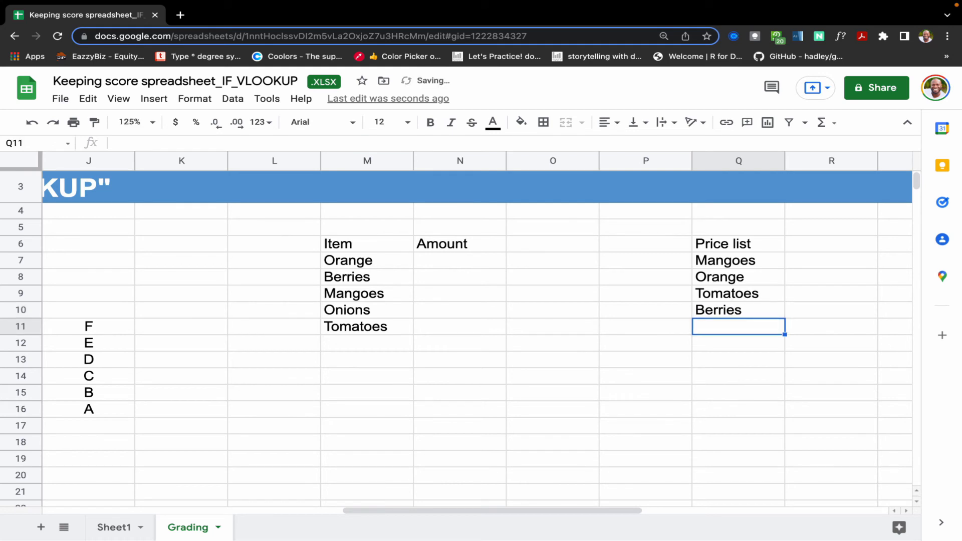
type("Onions")
key("Return")
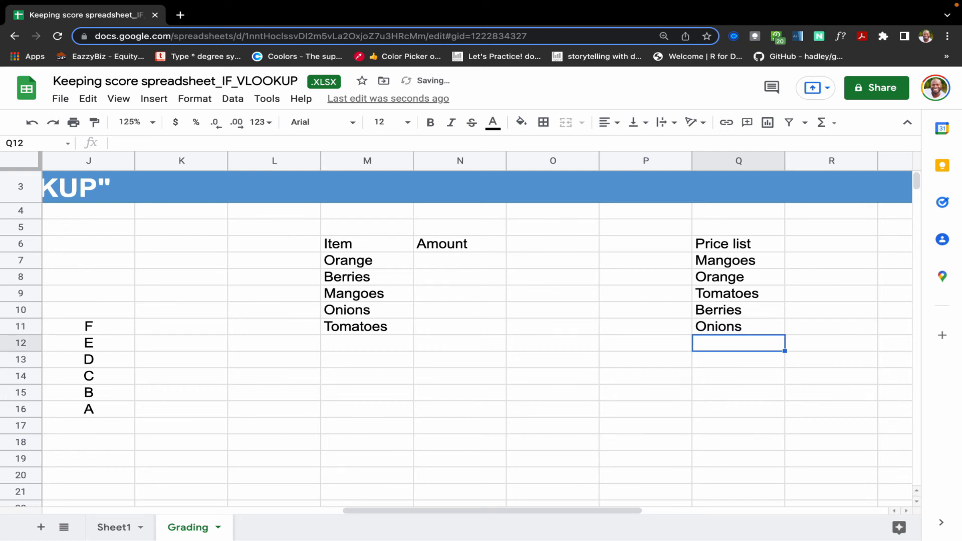
- Enter the prices 5000, 60000, 5400, 3400 and 1200 beside the price list items in R7:R11
left_click(813, 261)
type("50000")
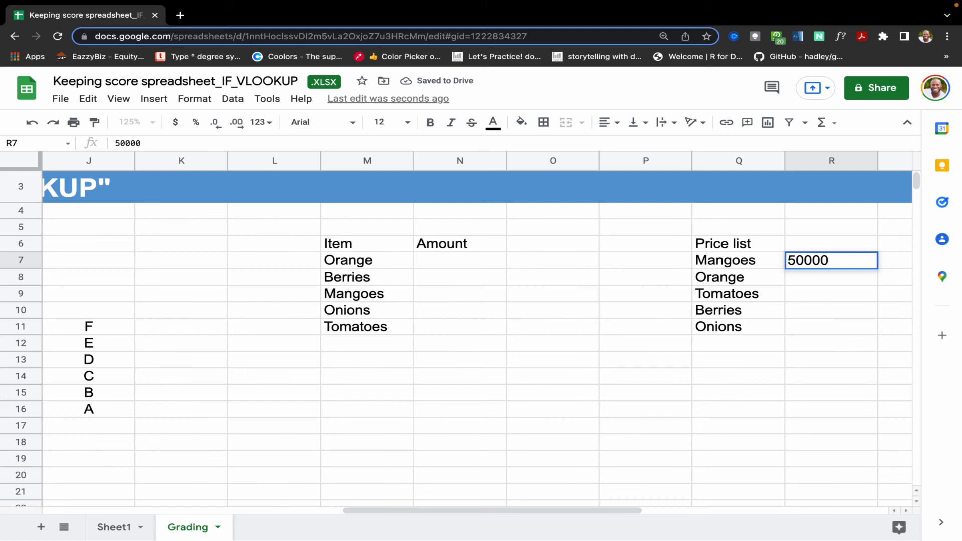
key("BackSpace")
key("Return")
type("60000")
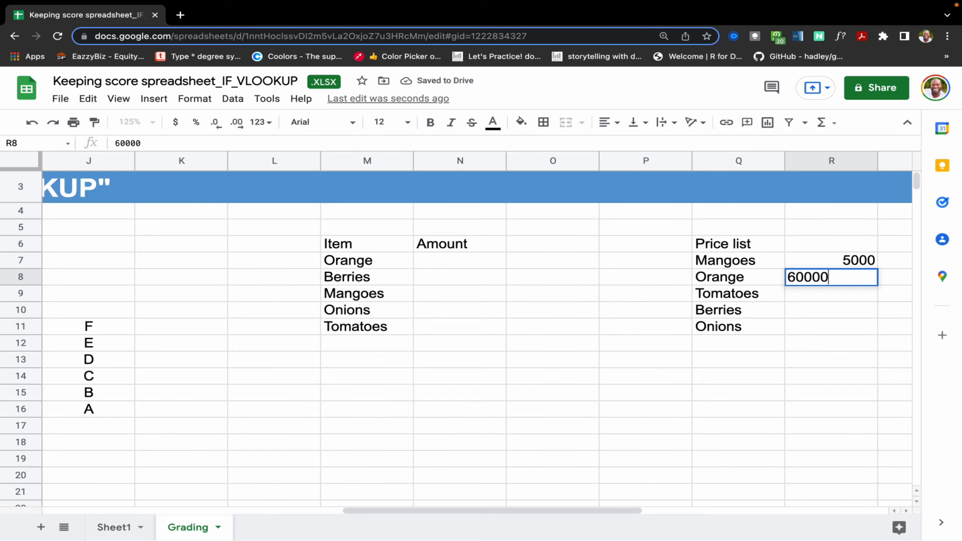
key("Return")
type("5400")
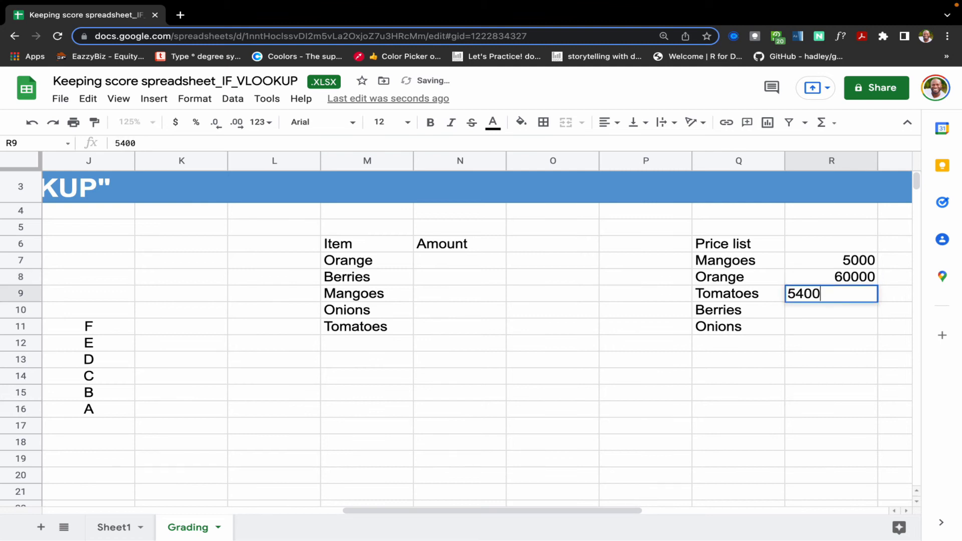
key("Return")
type("3400")
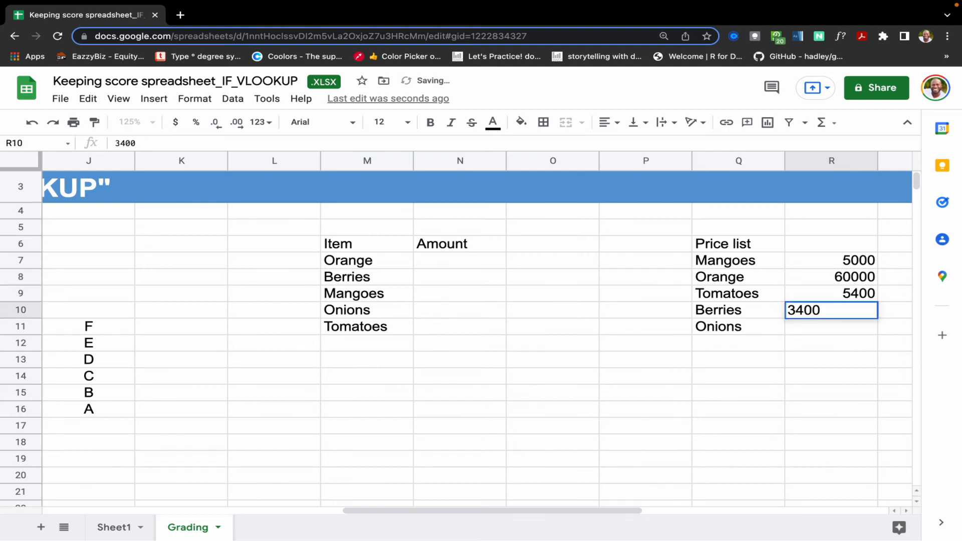
key("Return")
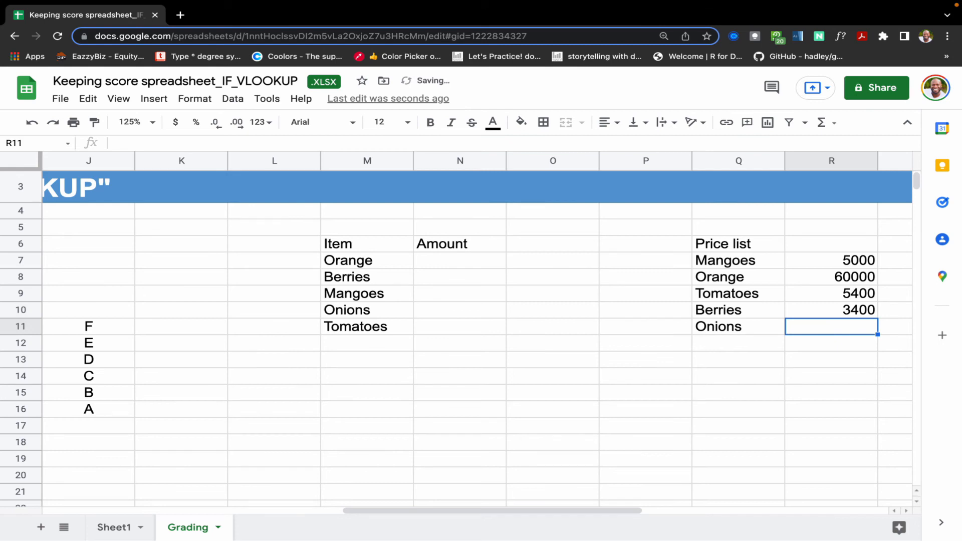
type("1200")
key("Return")
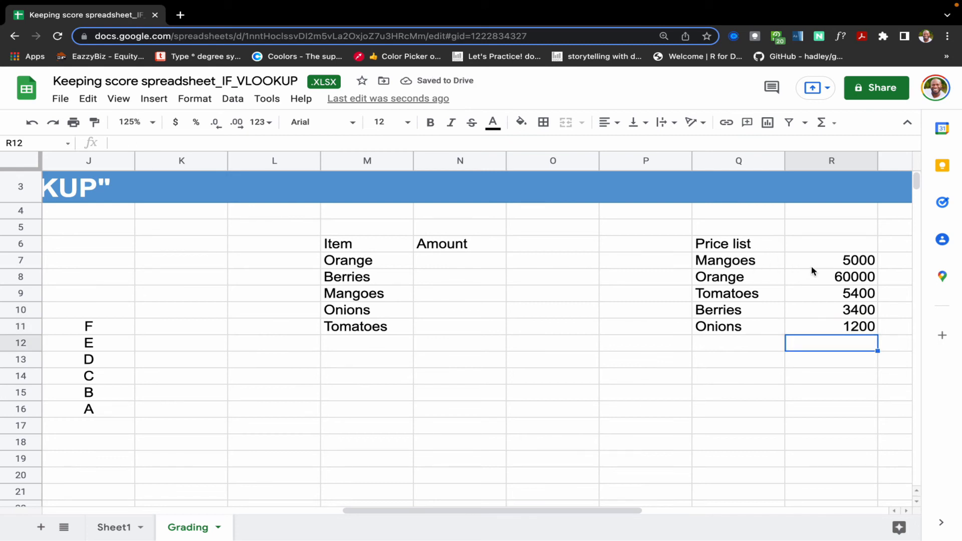
- Start a VLOOKUP formula in N7 with M7 as the search key and $Q$7:$R$11 as the absolute range
left_click(381, 266)
left_click(437, 266)
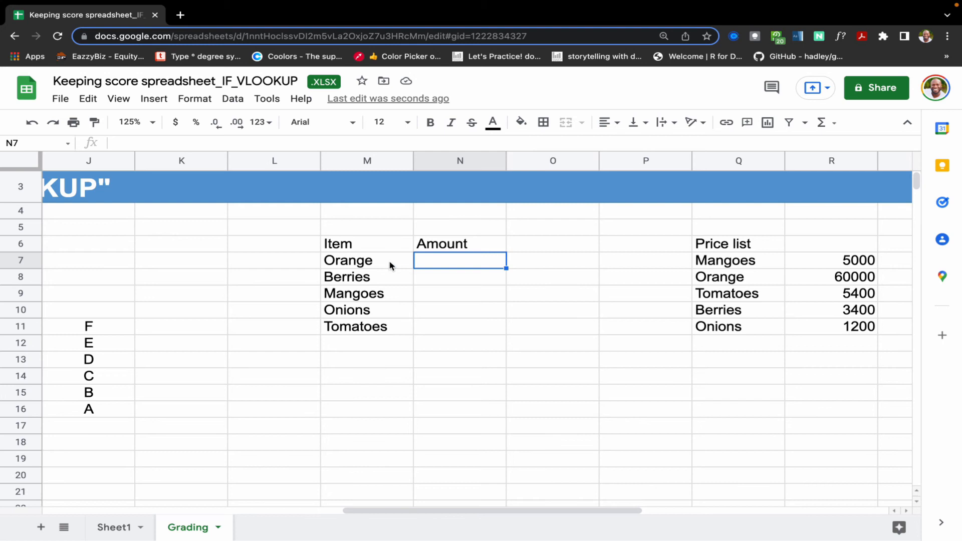
type("=vl")
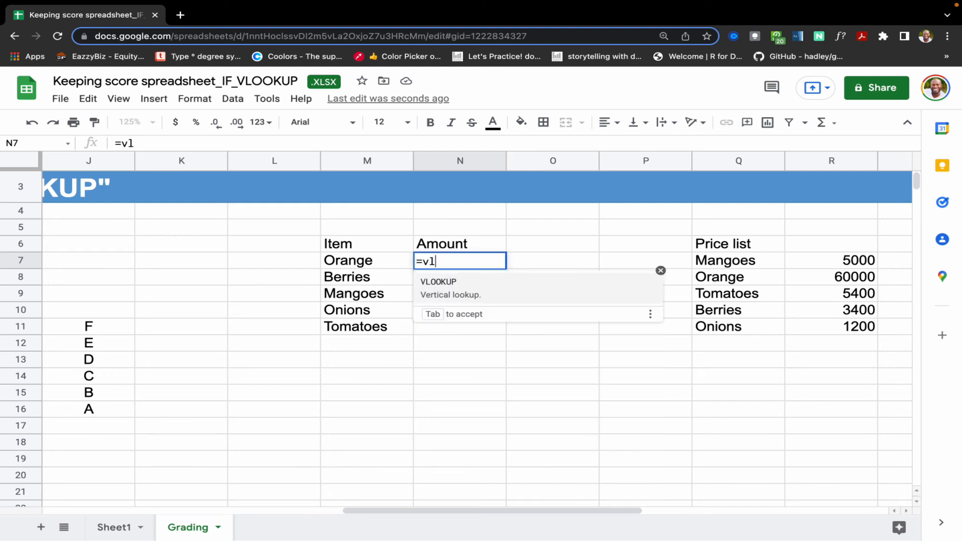
key("Tab")
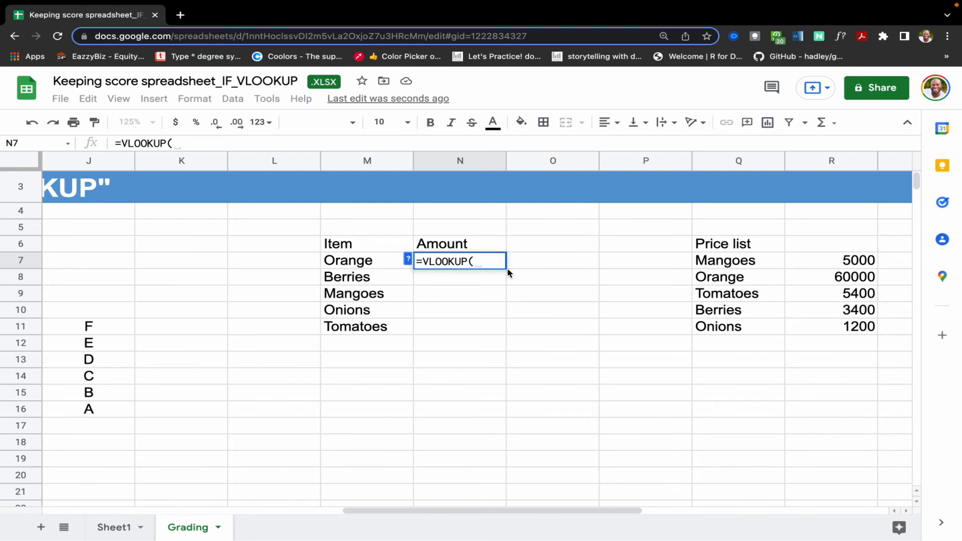
left_click(364, 264)
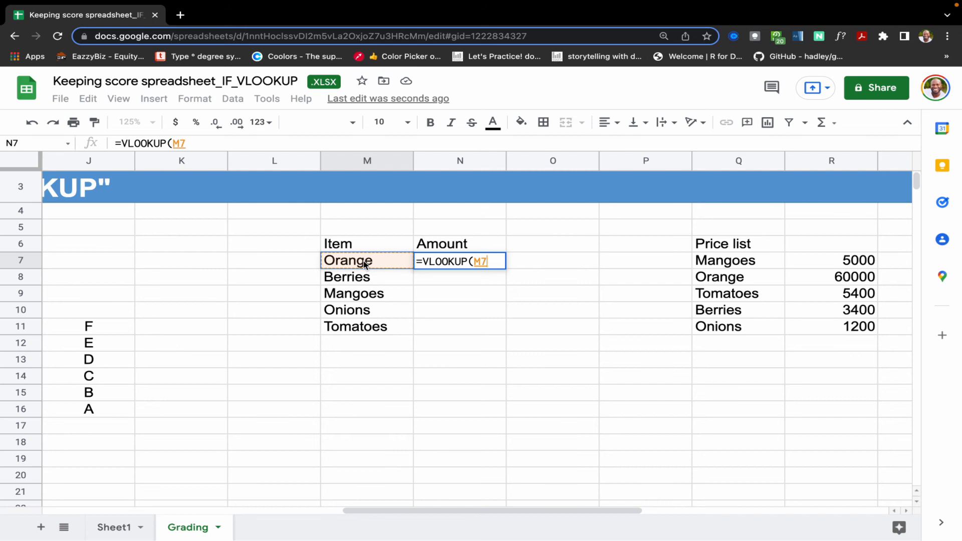
type(",")
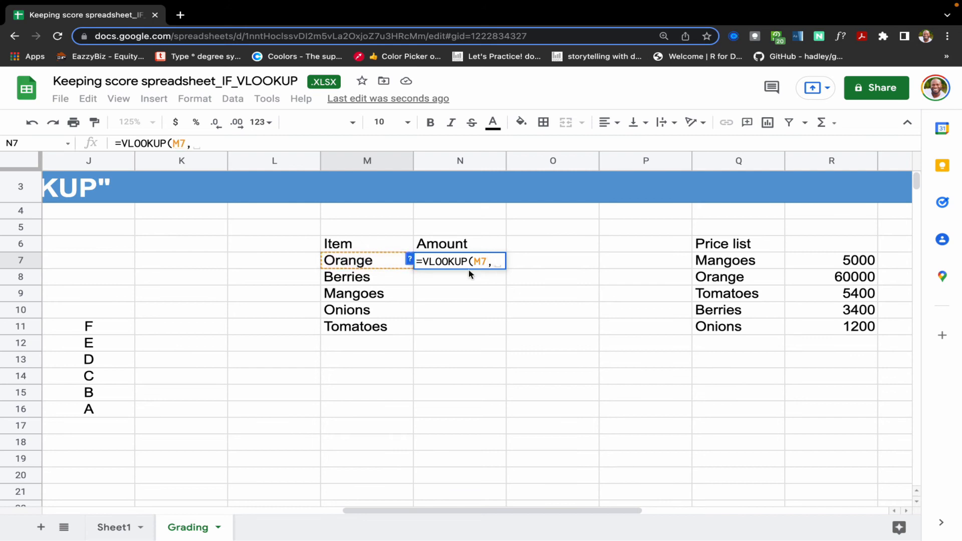
left_click(411, 260)
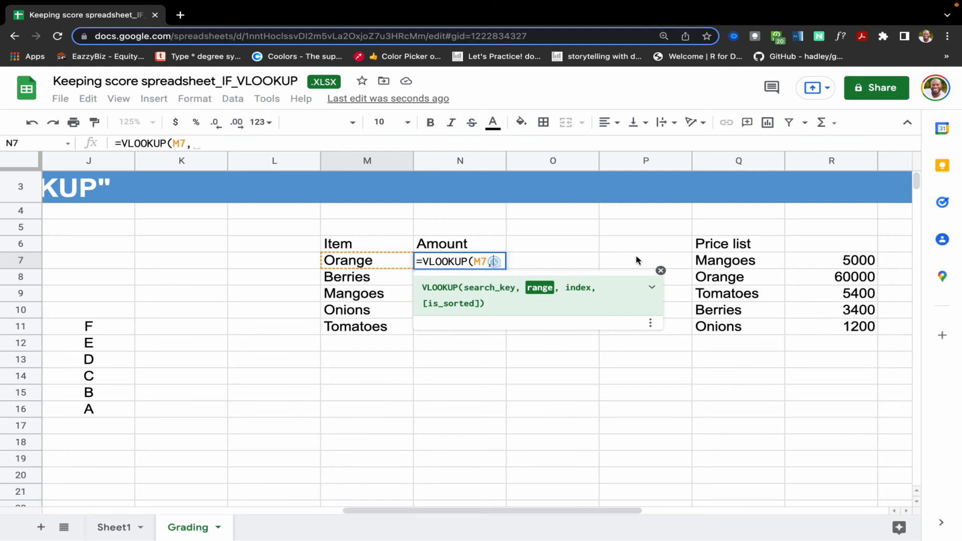
left_click_drag(725, 265, 800, 328)
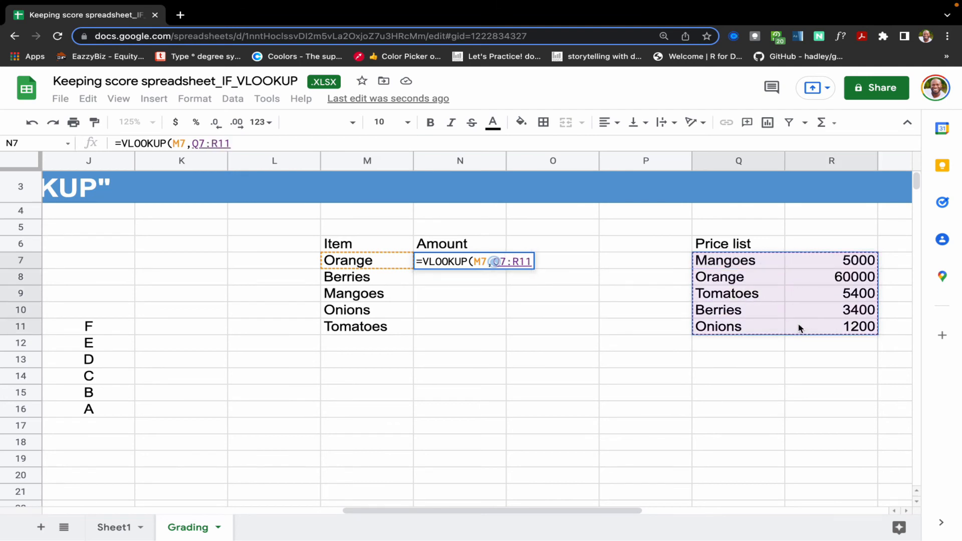
key("F4")
key("F4")
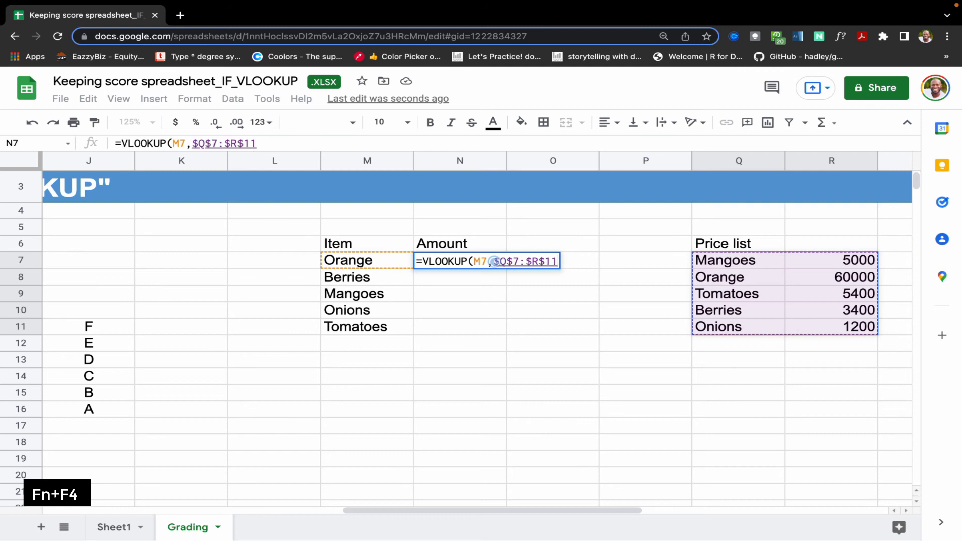
- Complete the N7 VLOOKUP with column index 2 and FALSE, and autofill the formula down to N11
type(",")
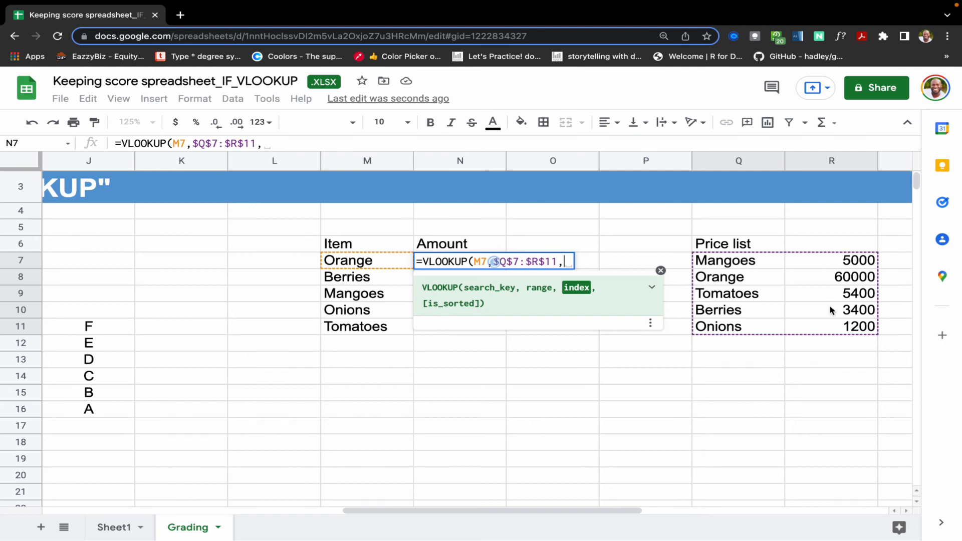
type("2")
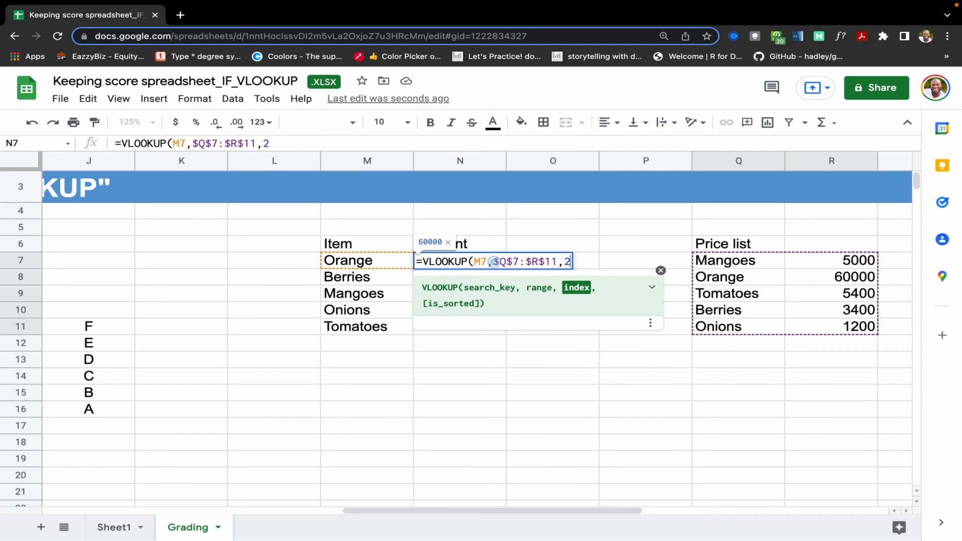
type(",")
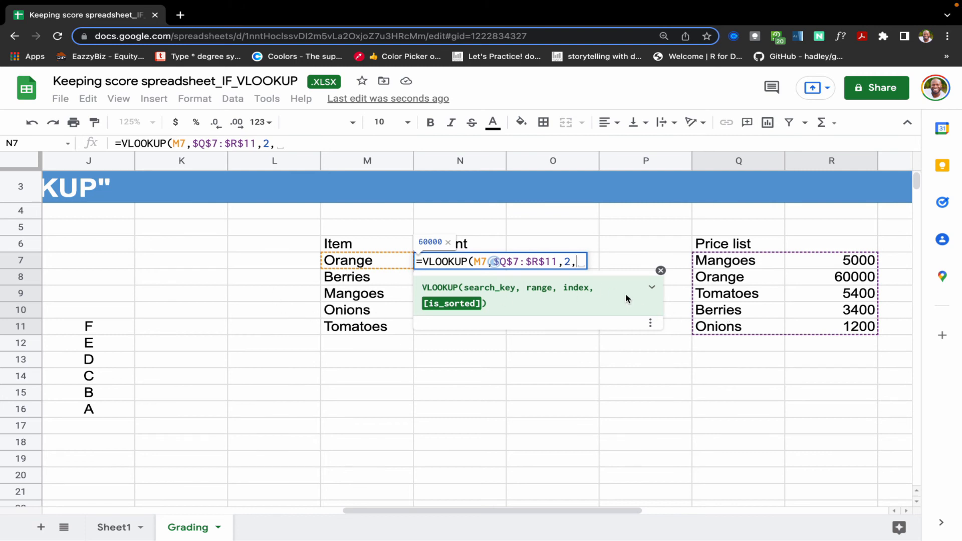
type("FALSE")
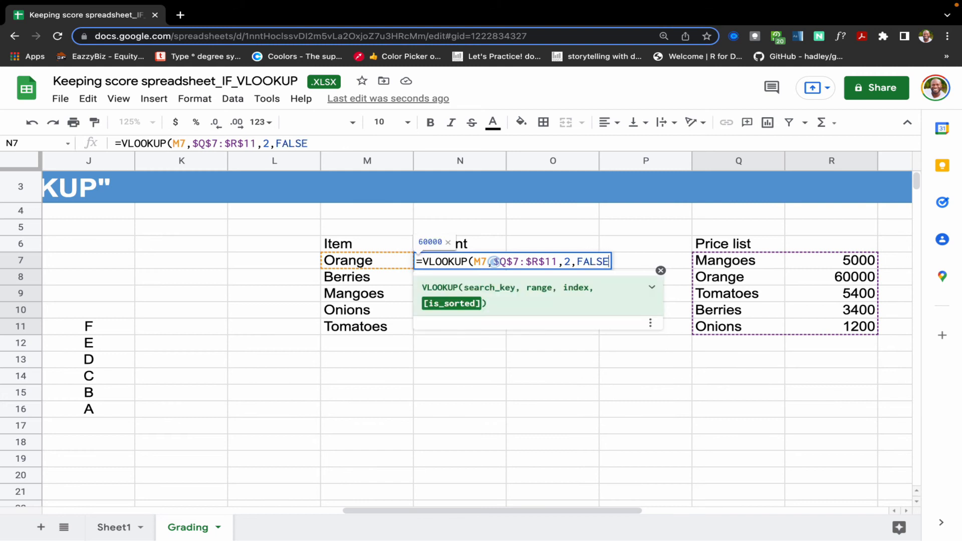
type(")")
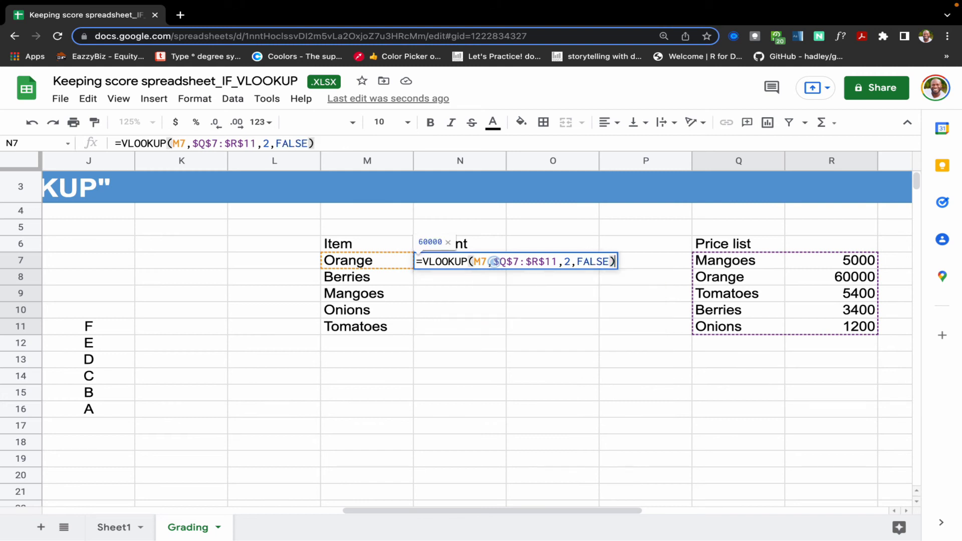
key("Return")
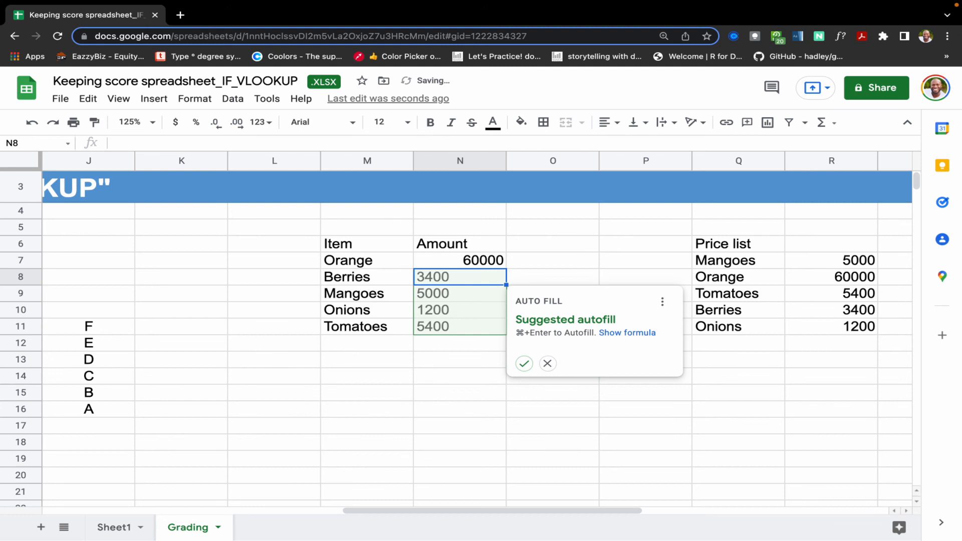
key("super+Return")
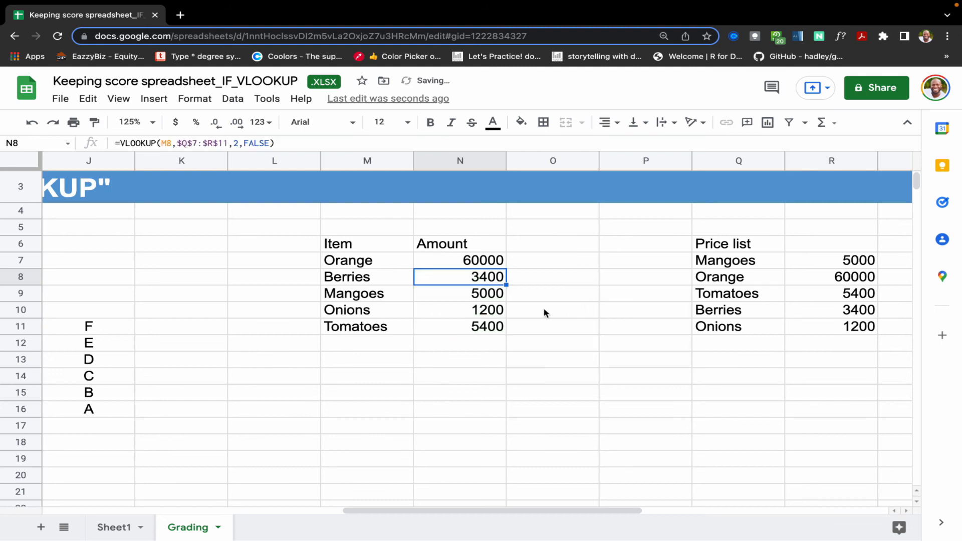
- Compare the looked-up amounts for Tomatoes and Onions with their prices in the price list
left_click_drag(441, 260, 452, 334)
left_click(451, 362)
left_click(374, 330)
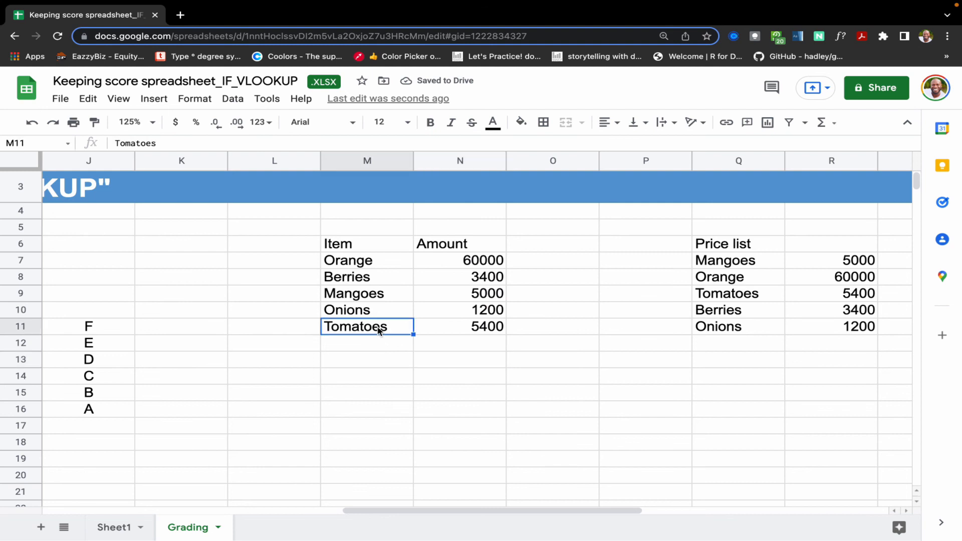
left_click(462, 326)
left_click(822, 295)
left_click(445, 307)
left_click(825, 329)
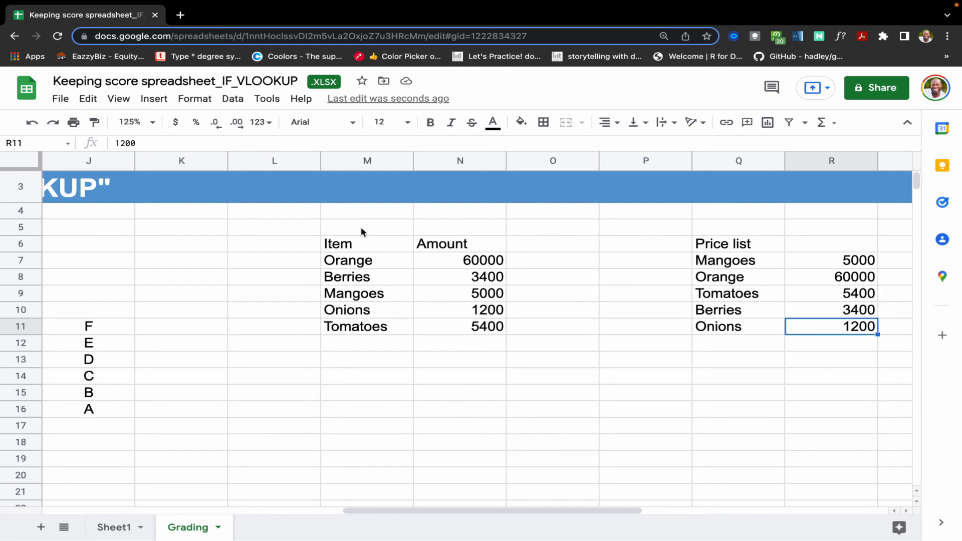
- Review the IF formula in F7 and the last argument of the VLOOKUP formula in G7
scroll(360, 226, "left", 10)
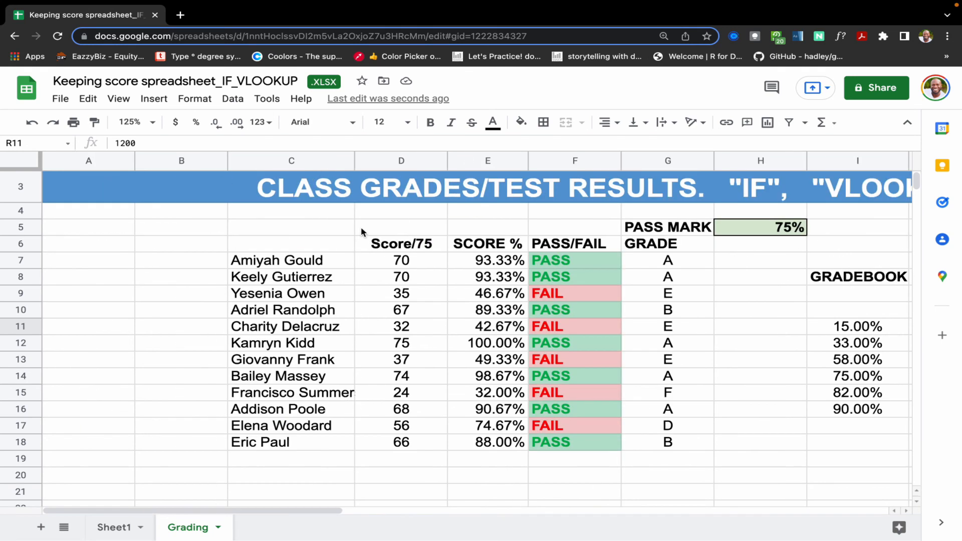
left_click(564, 265)
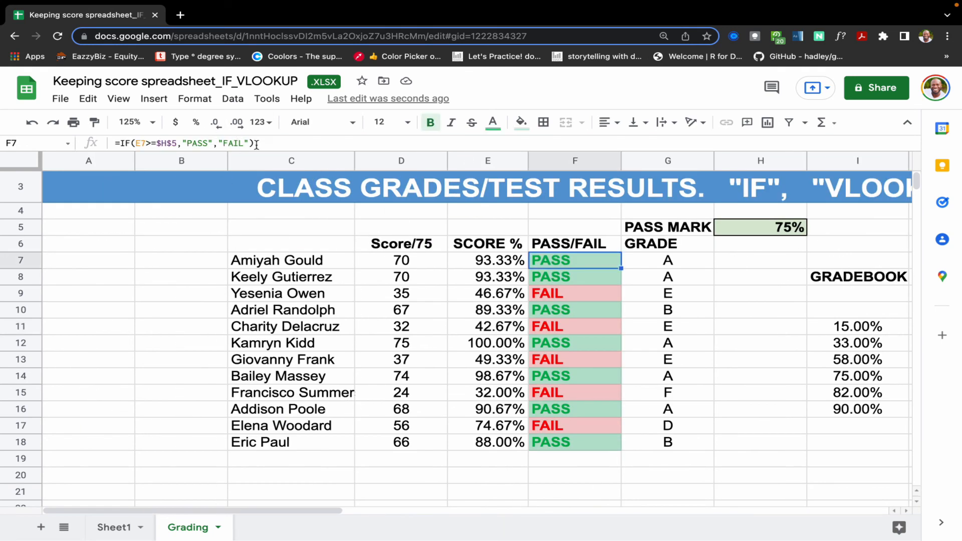
left_click(638, 267)
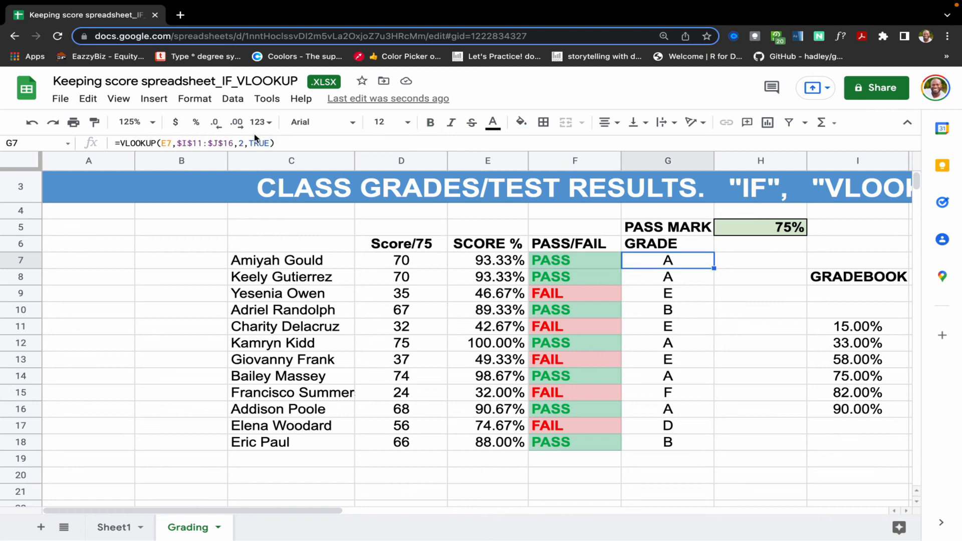
double_click(260, 143)
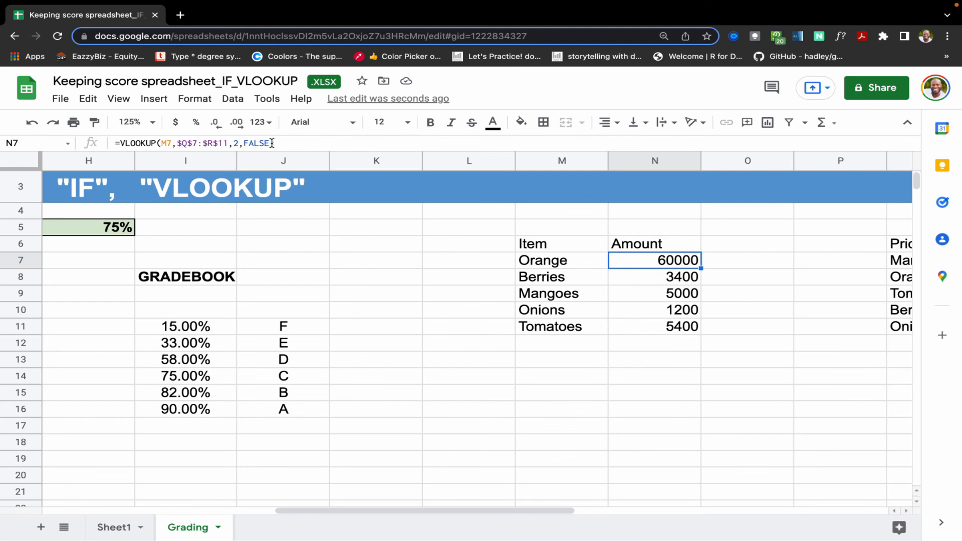
- Remove FALSE from the N7 lookup formula, leaving =VLOOKUP(M7,$Q$7:$R$11,2,)
left_click(271, 144)
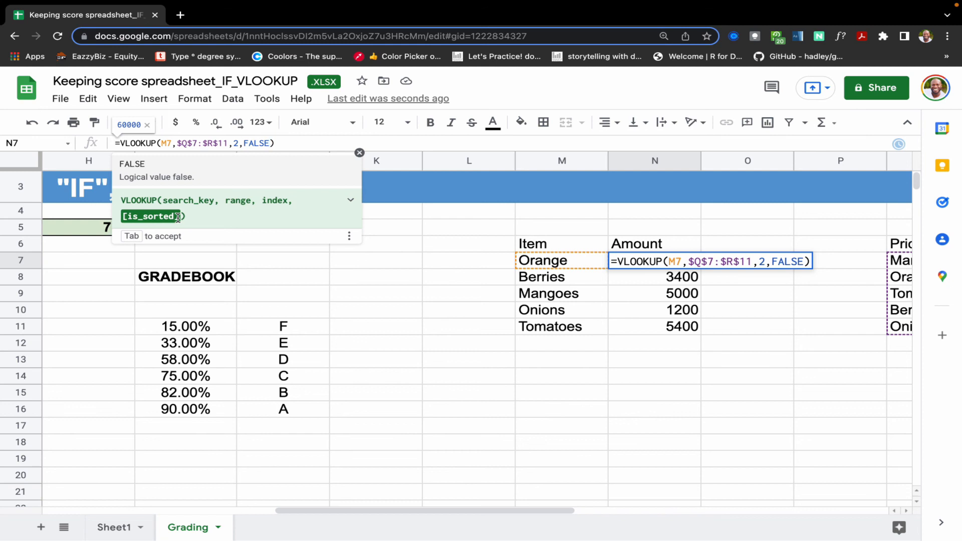
key("BackSpace")
key("BackSpace")
key("BackSpace")
key("BackSpace")
key("BackSpace")
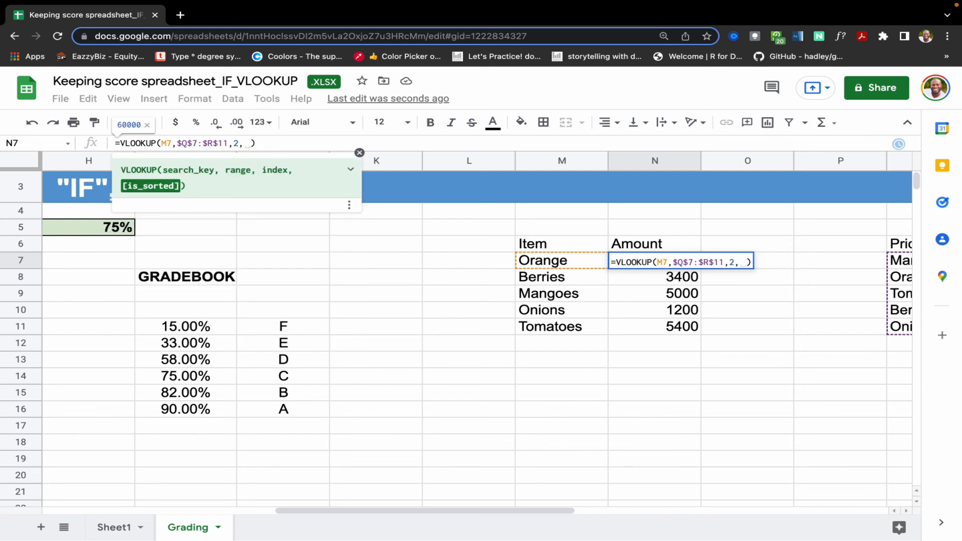
key("Return")
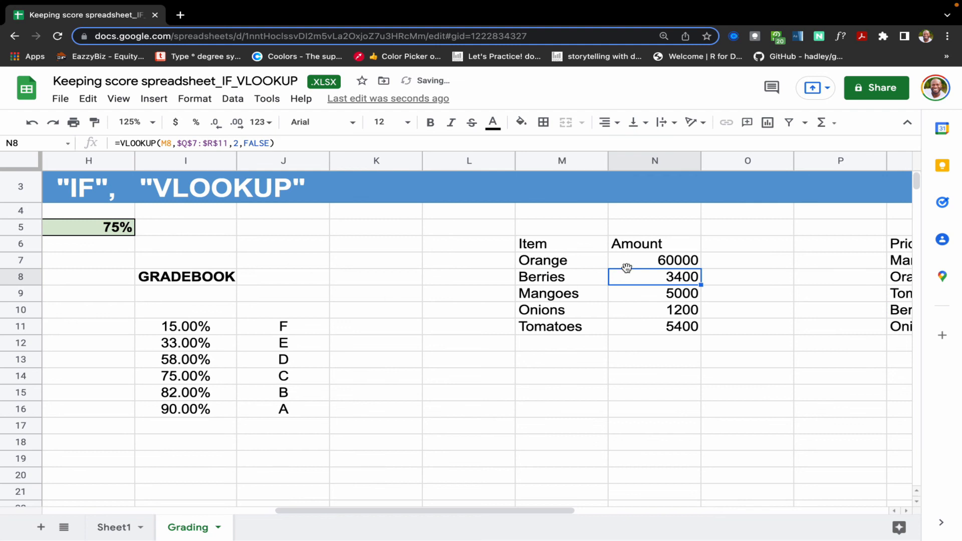
- Fill the N7 formula down through N11 and recheck the formula in N7
left_click(678, 263)
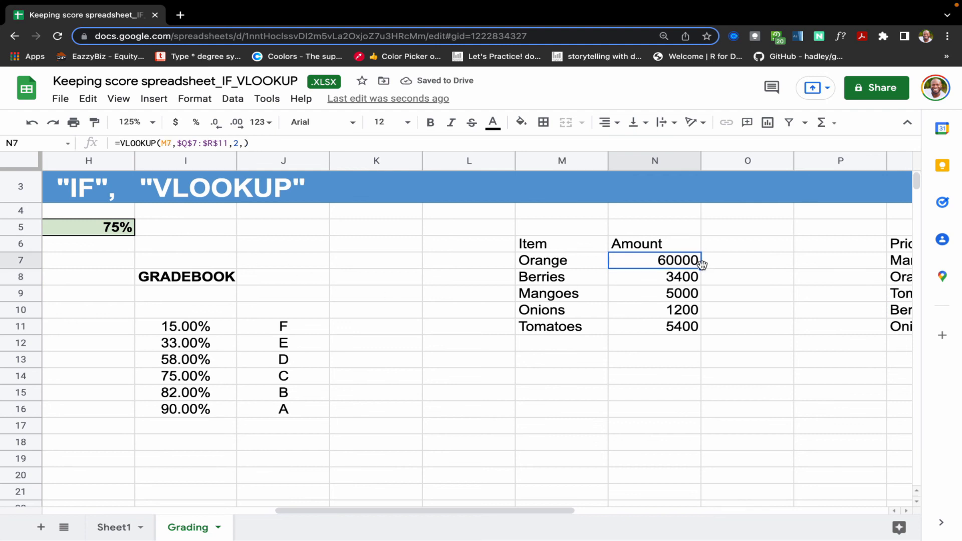
left_click_drag(701, 267, 702, 330)
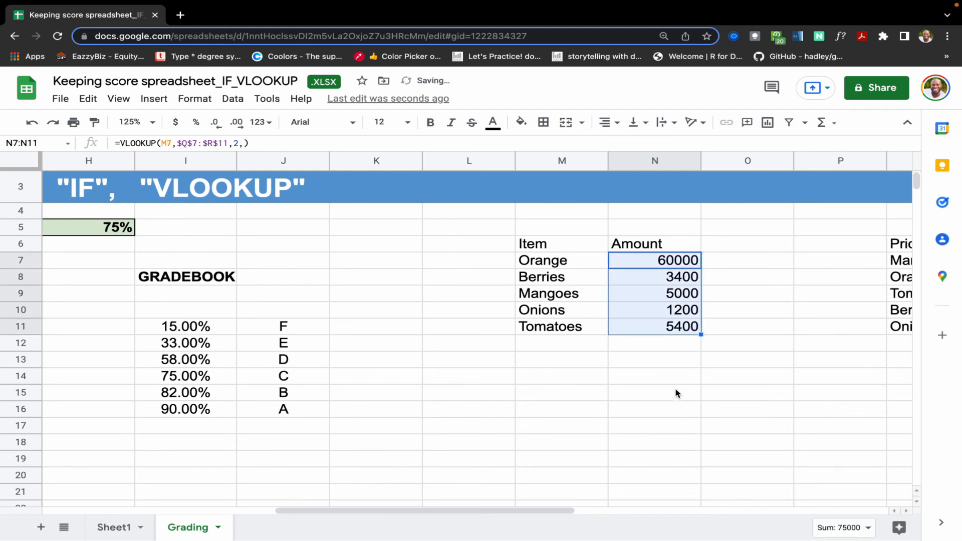
left_click(672, 401)
left_click(640, 251)
left_click(614, 261)
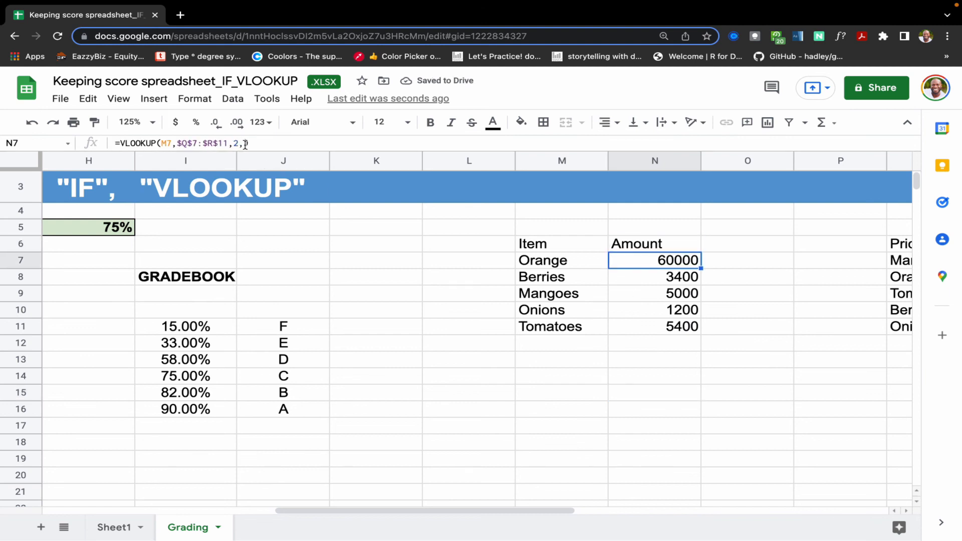
scroll(187, 283, "left", 5)
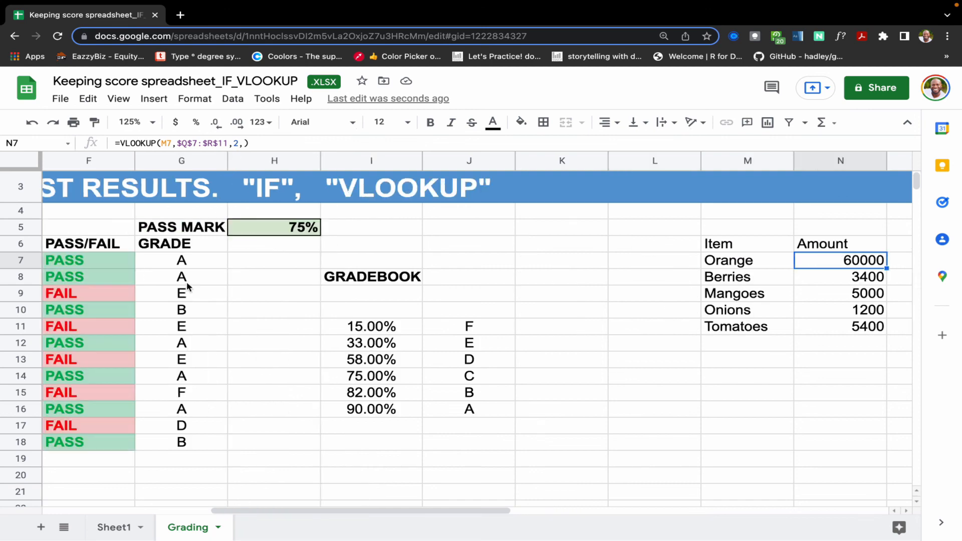